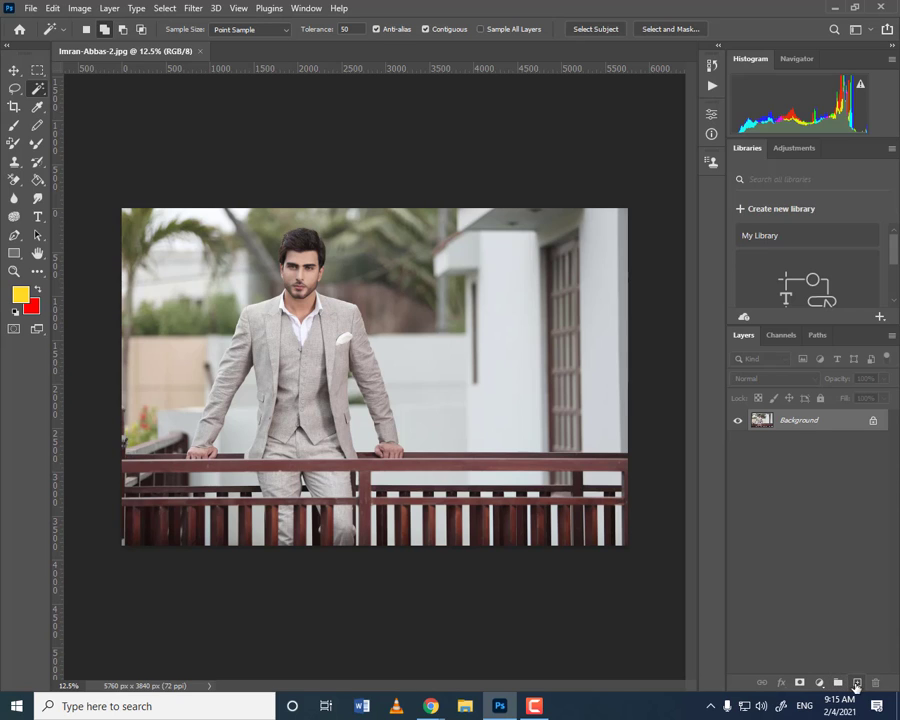
- Display the document properties and convert the locked Background into a regular layer named Layer 0
click(712, 116)
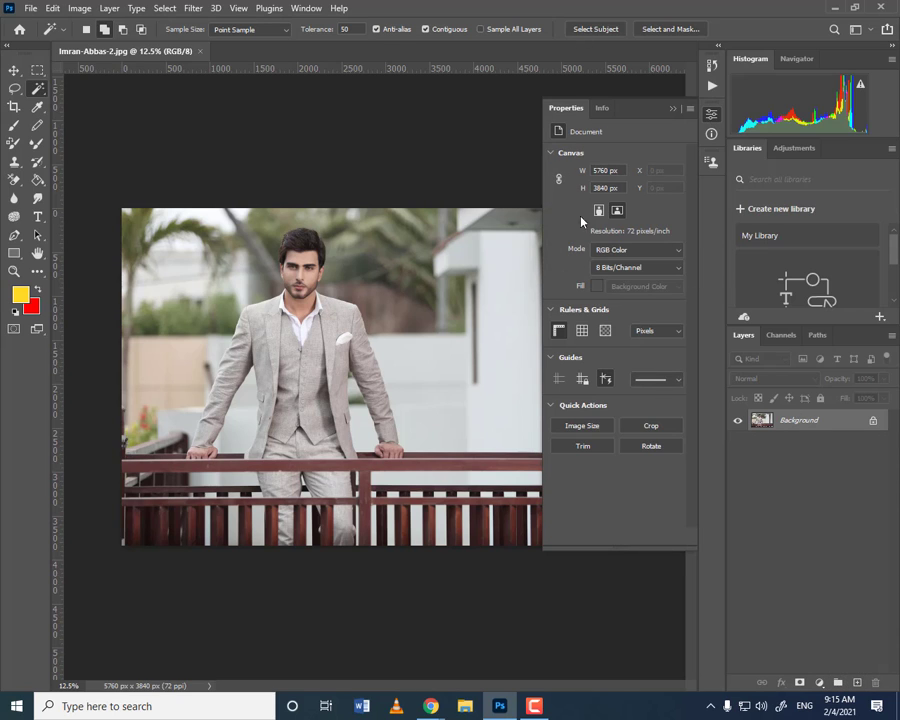
click(307, 8)
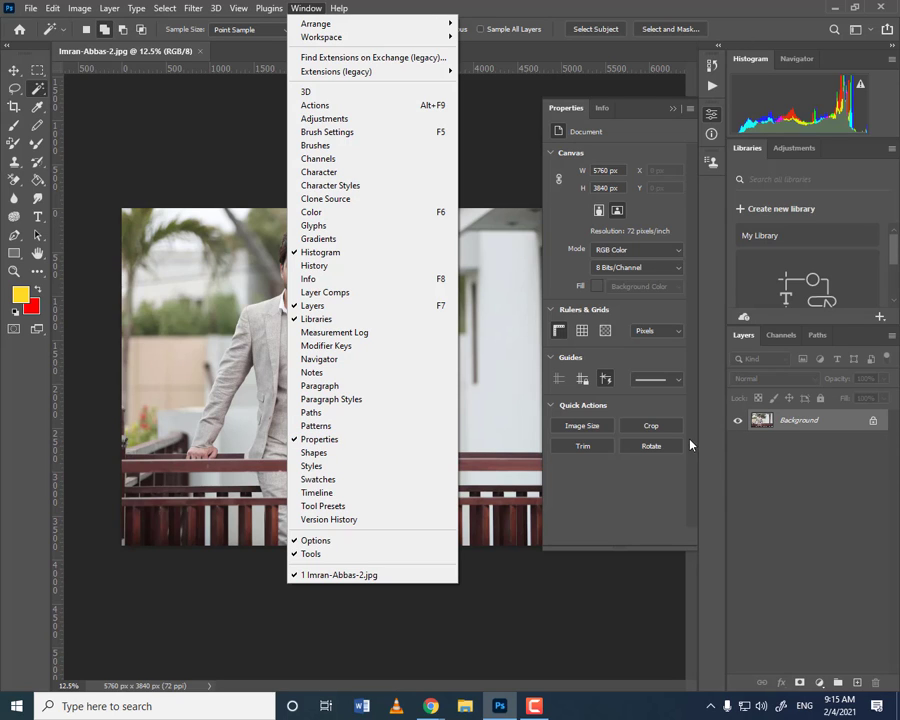
click(605, 484)
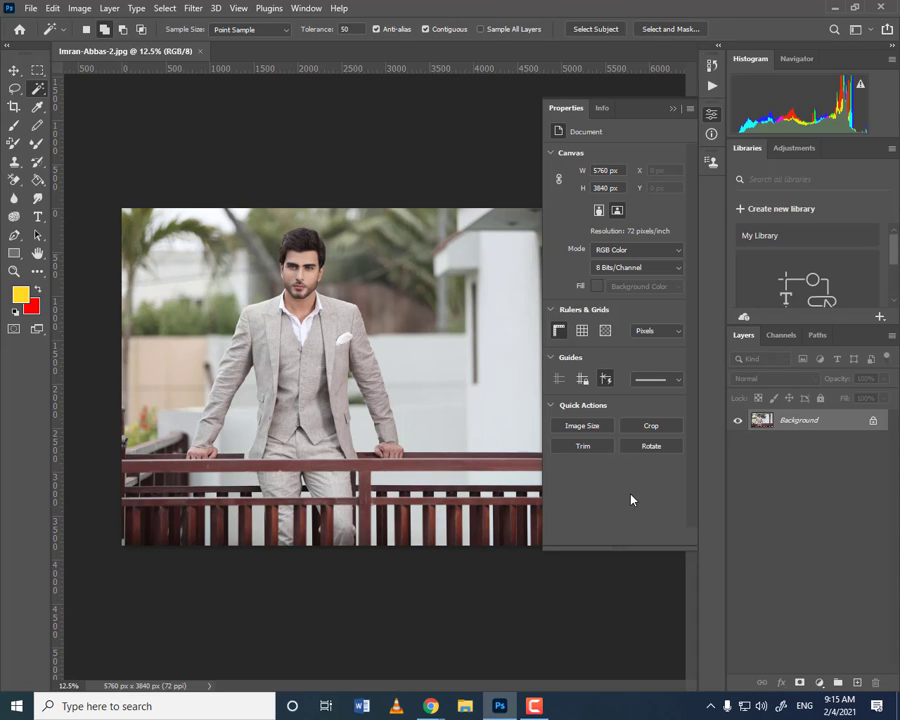
double_click(810, 427)
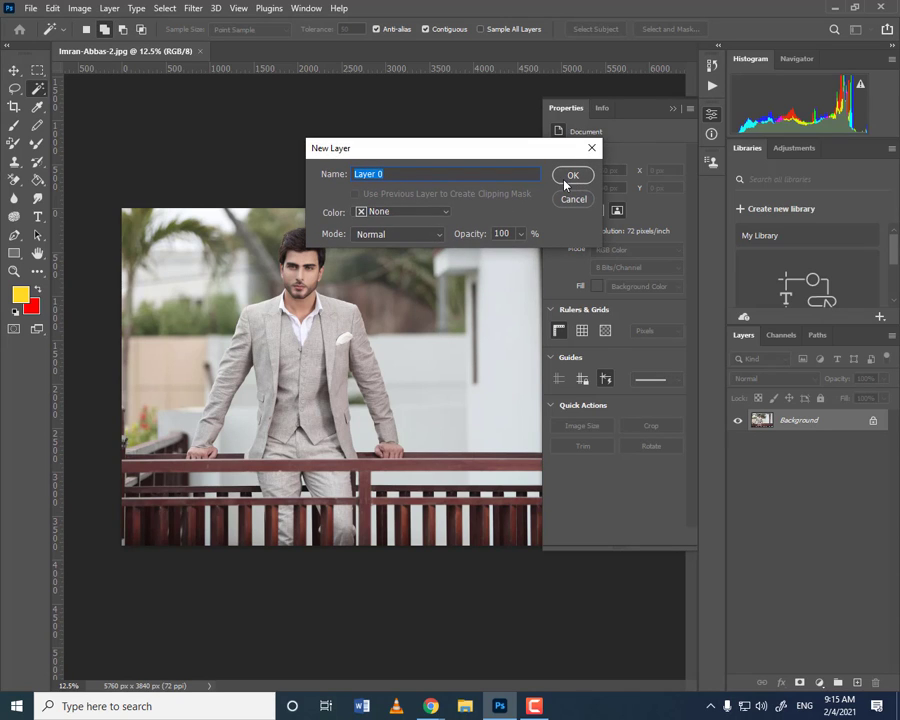
click(571, 177)
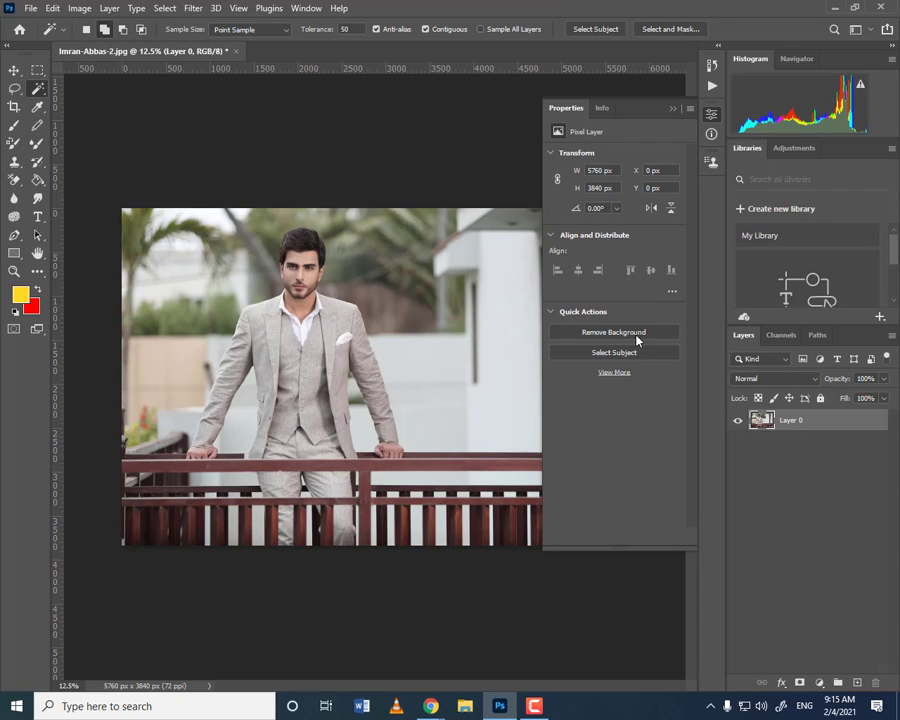
click(711, 113)
click(711, 113)
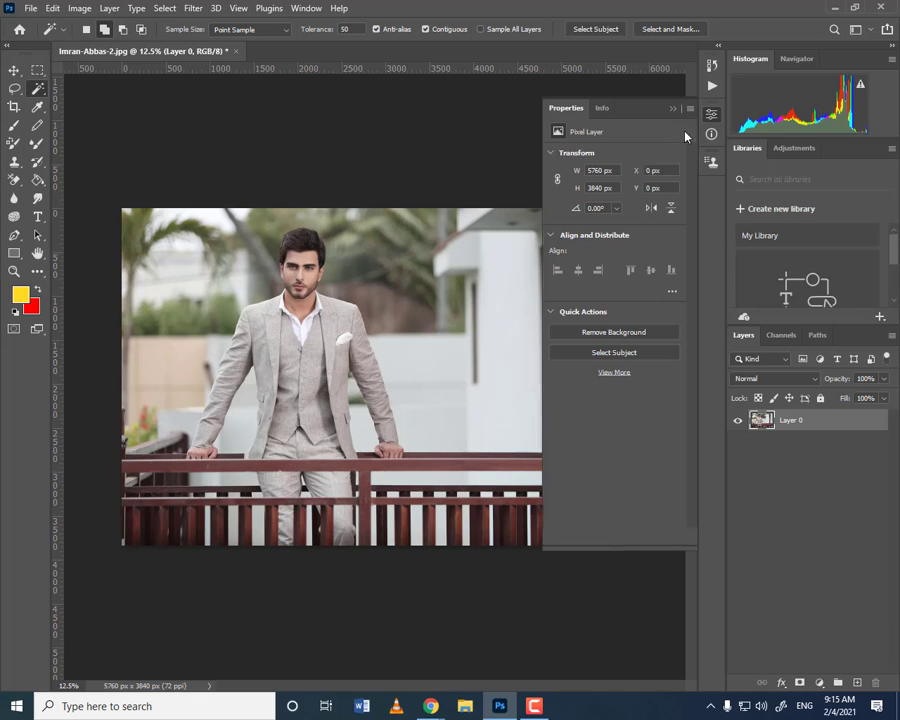
click(589, 336)
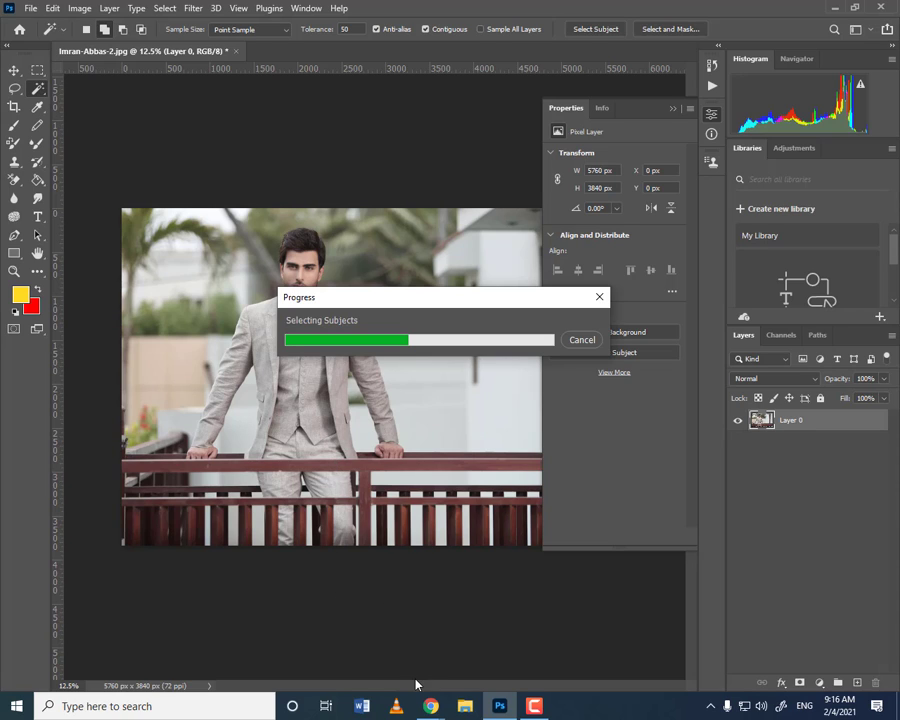
mouse_move(430, 705)
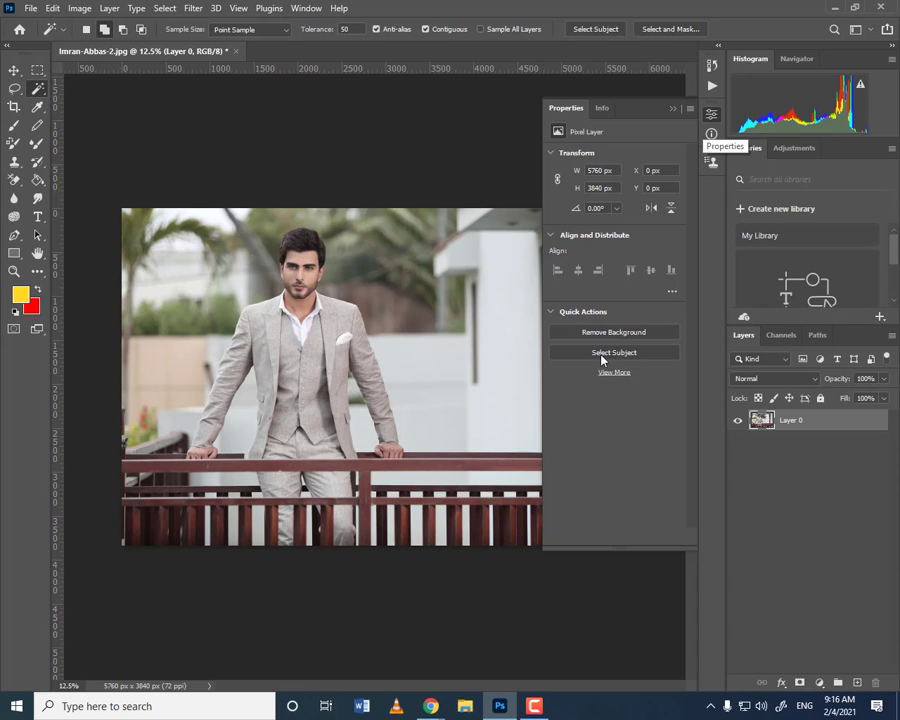
- Select the man on Layer 0 automatically with the Select Subject quick action
click(630, 360)
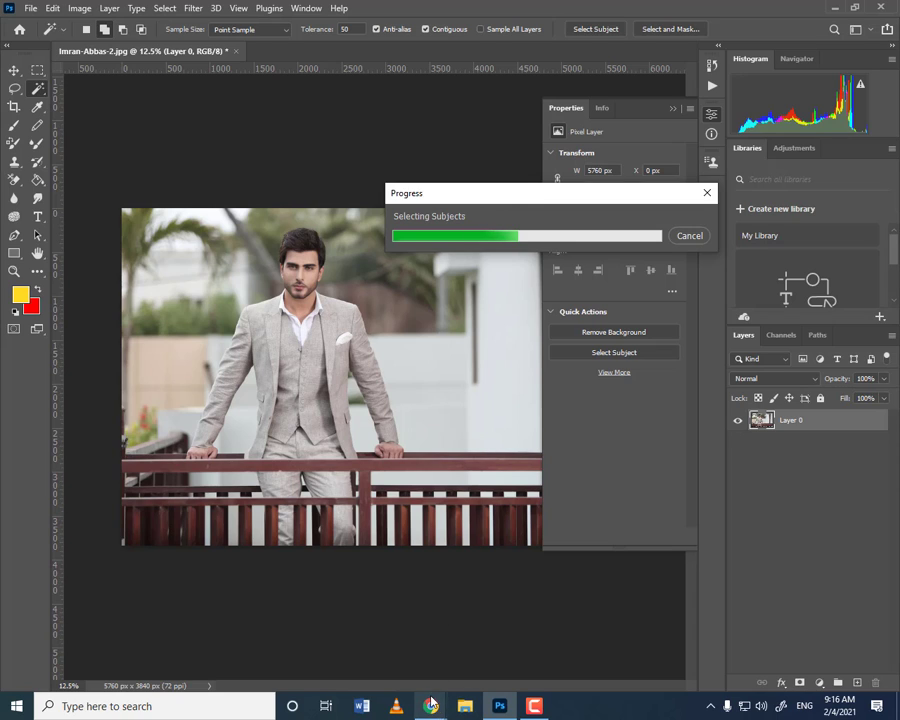
- Switch to Chrome and search Google Images for "sea view background"
mouse_move(430, 704)
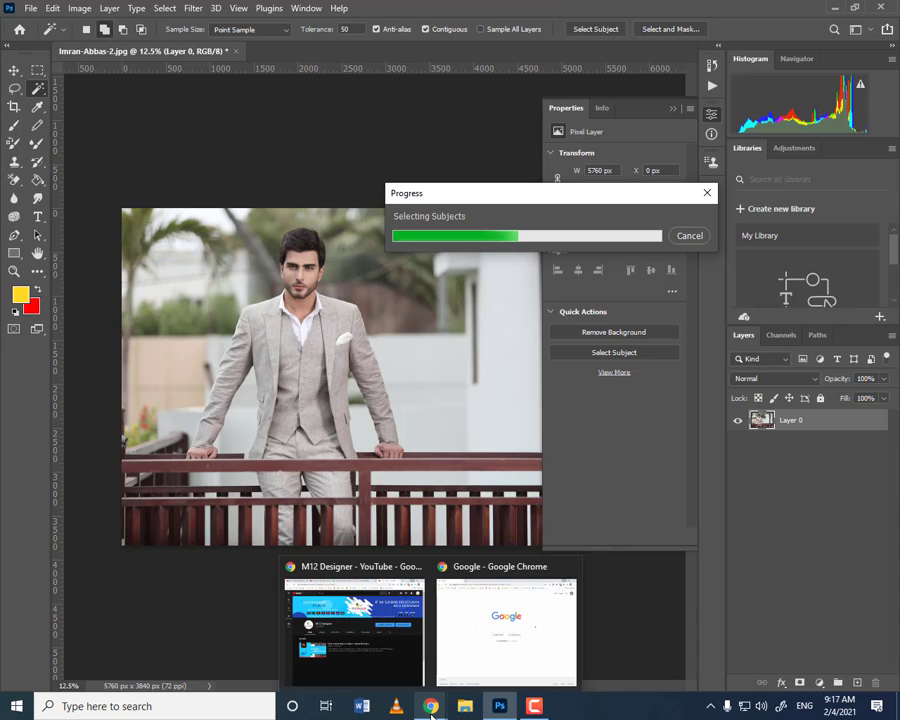
click(477, 653)
click(353, 311)
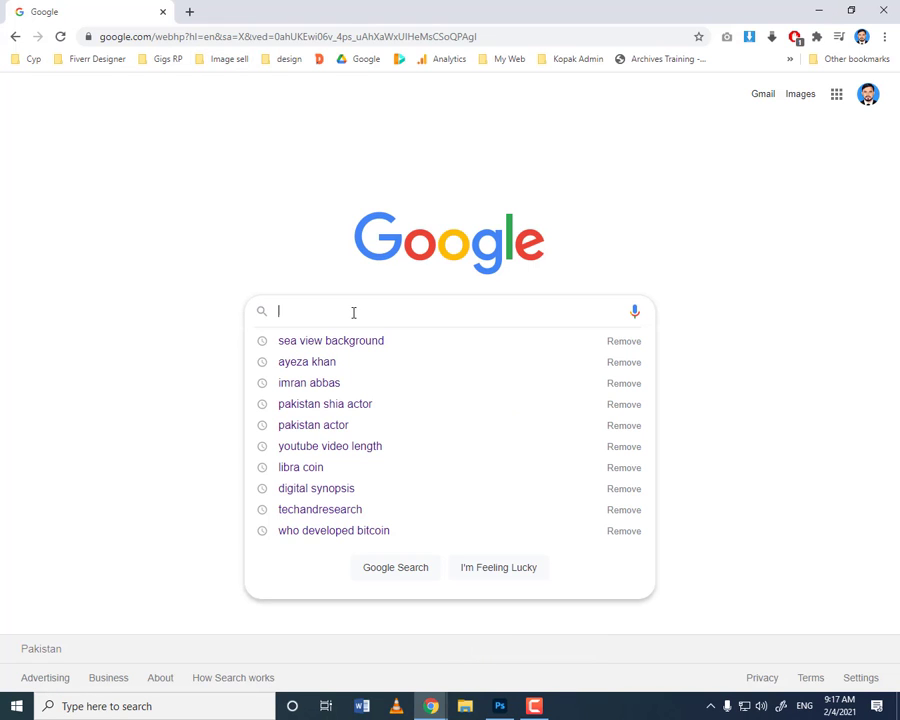
text(sea)
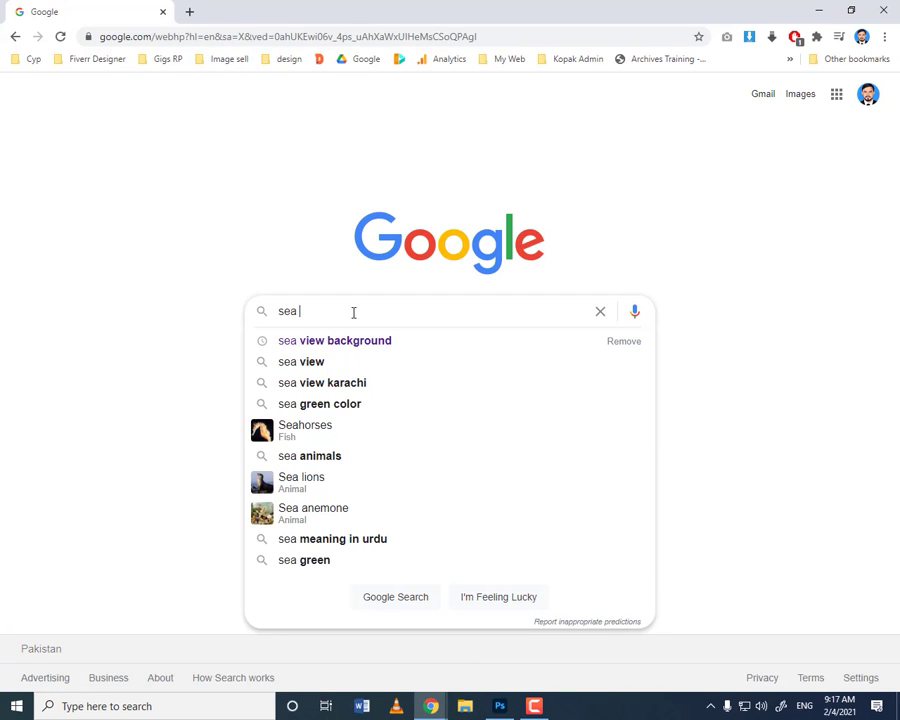
click(376, 342)
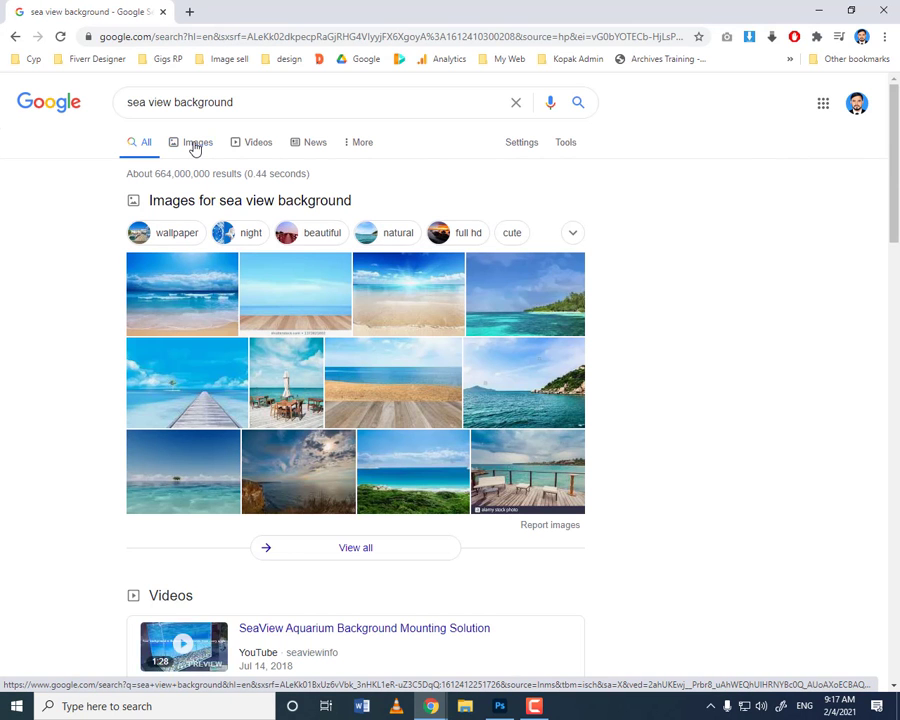
click(195, 146)
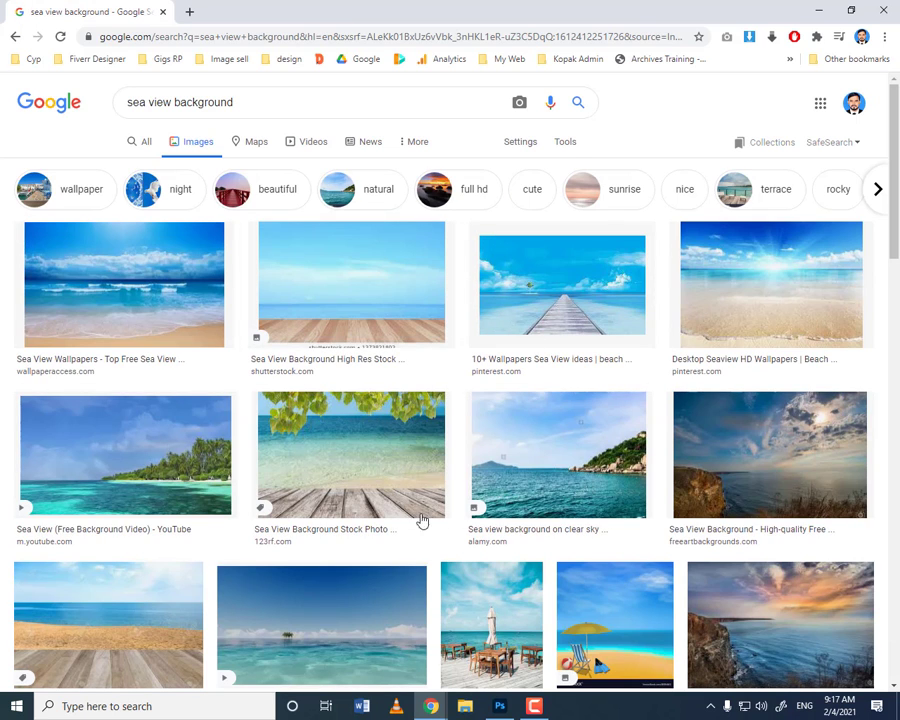
- Restrict the sea view image results to pictures larger than 10 MP using the advanced image search
click(522, 146)
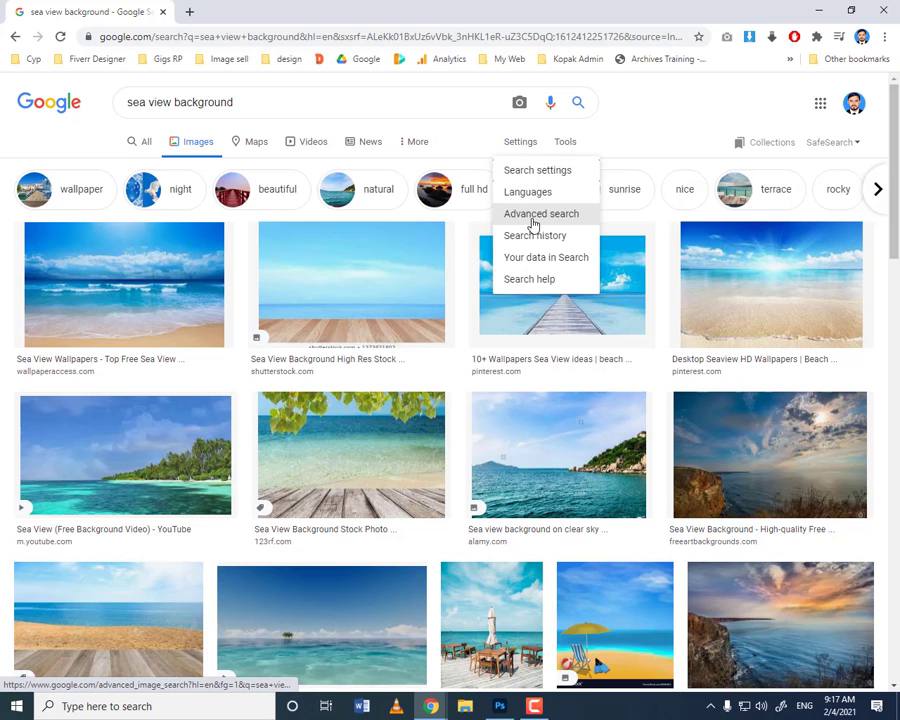
click(532, 216)
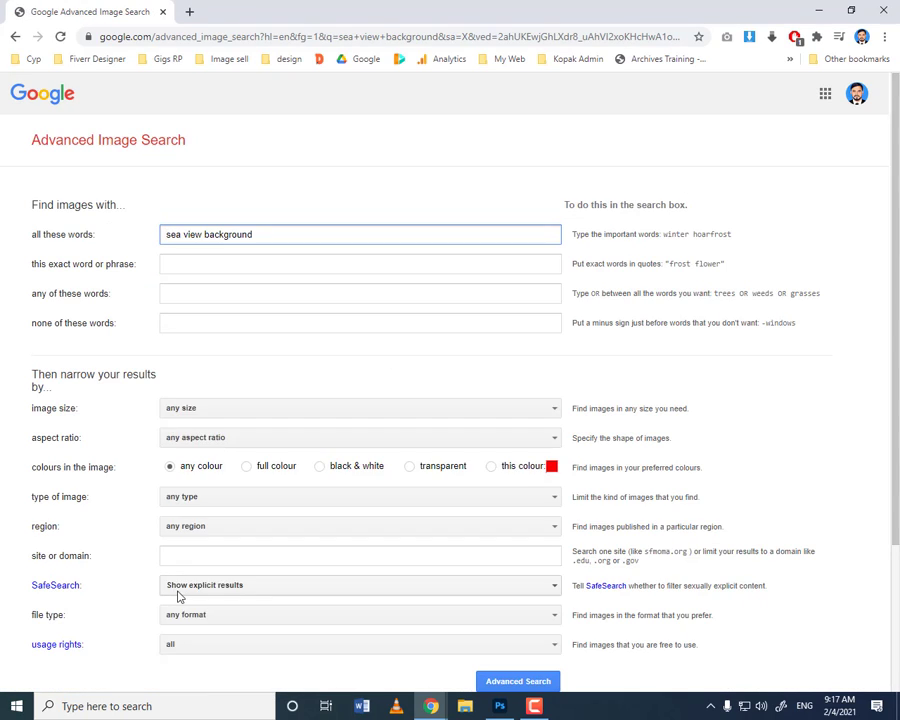
click(195, 414)
scroll(303, 518, down, 3)
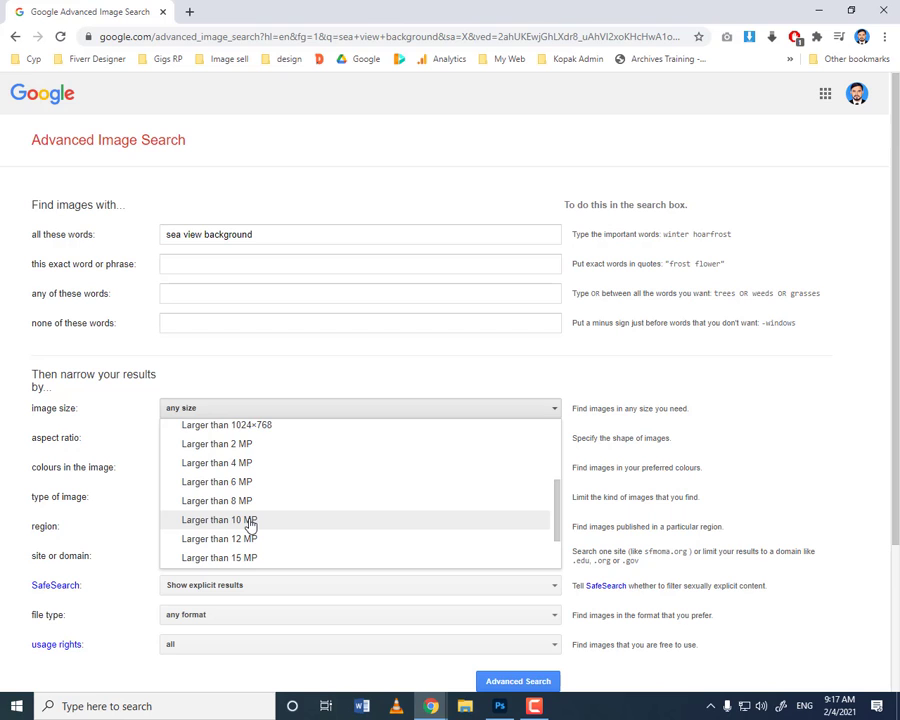
click(250, 522)
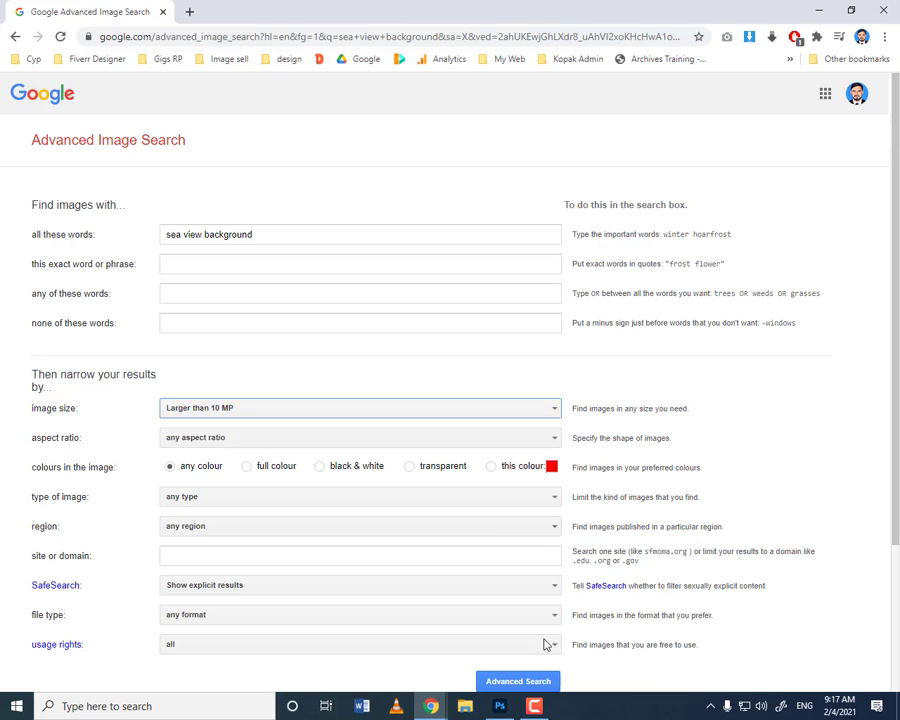
click(517, 684)
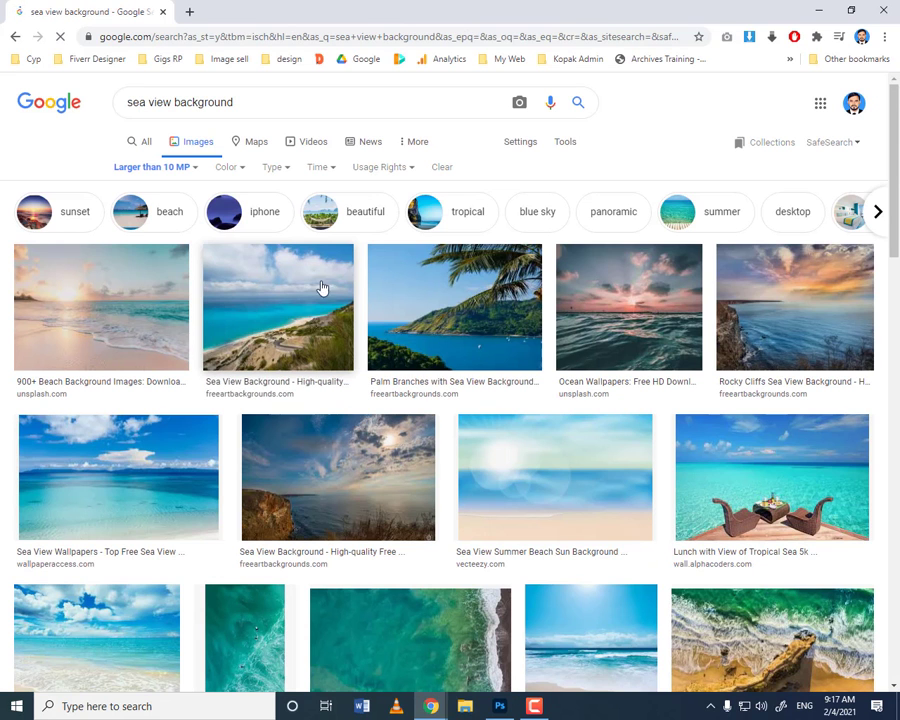
- Download the coastal Sea View Background from freeartbackgrounds.com in 4K size as Sea_View_Background-1378.jpg, then return to Photoshop
click(279, 330)
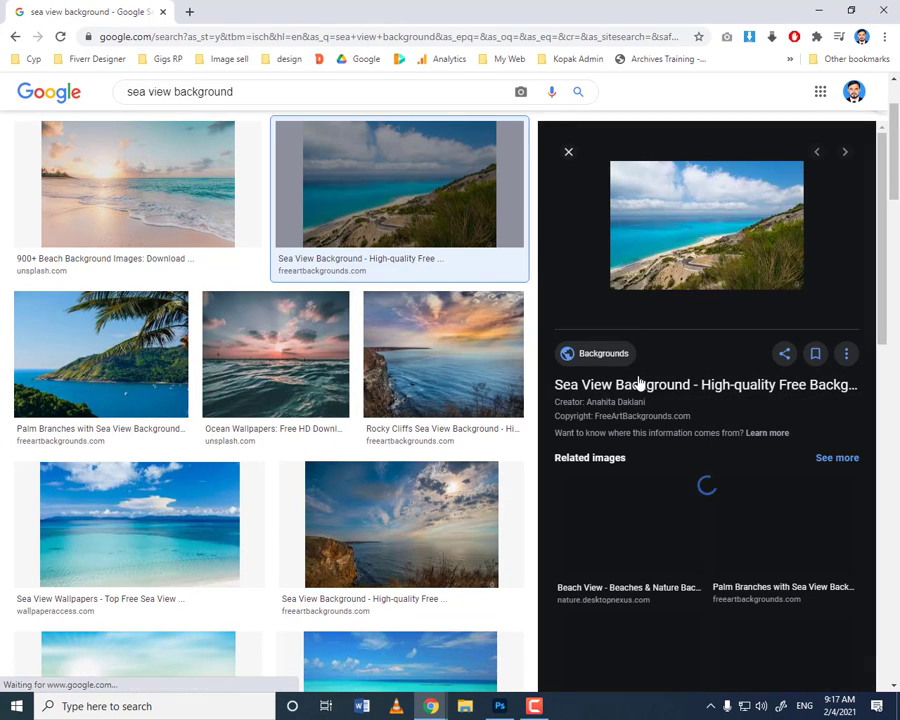
click(670, 245)
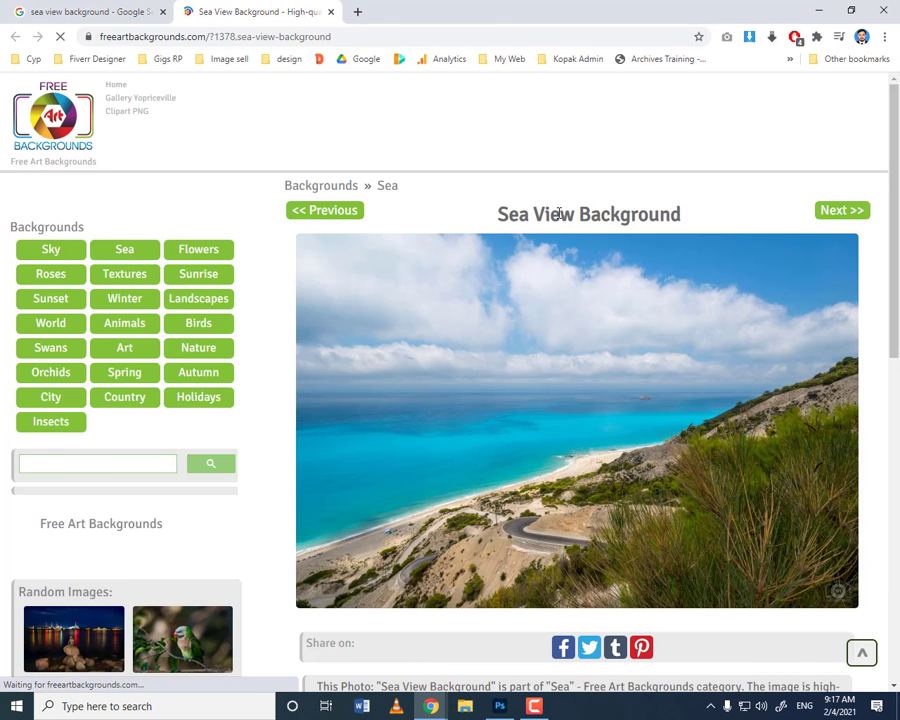
drag(896, 250, 897, 450)
click(680, 405)
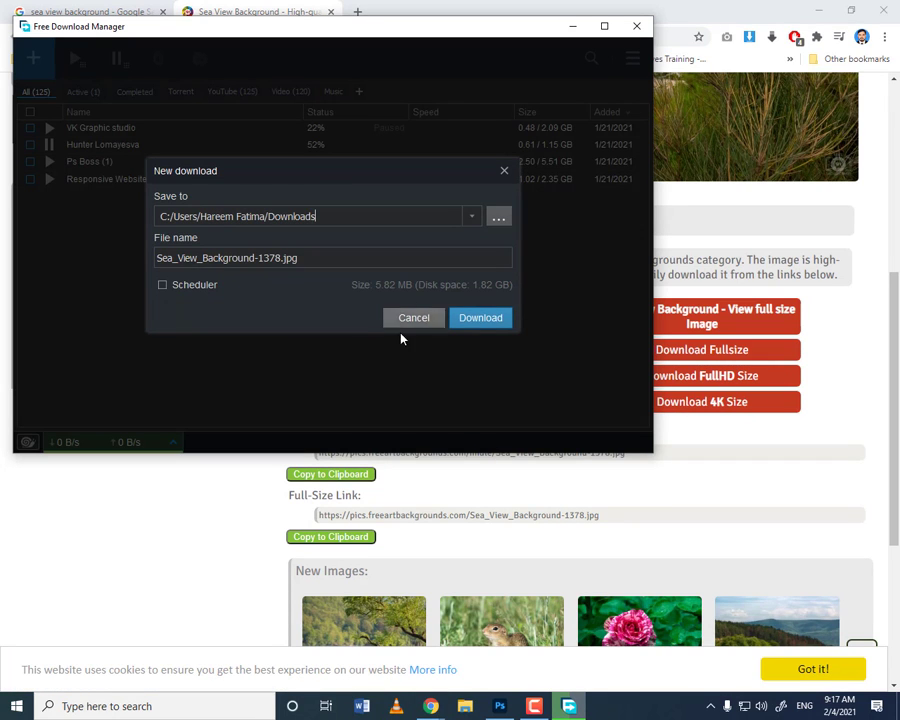
click(474, 322)
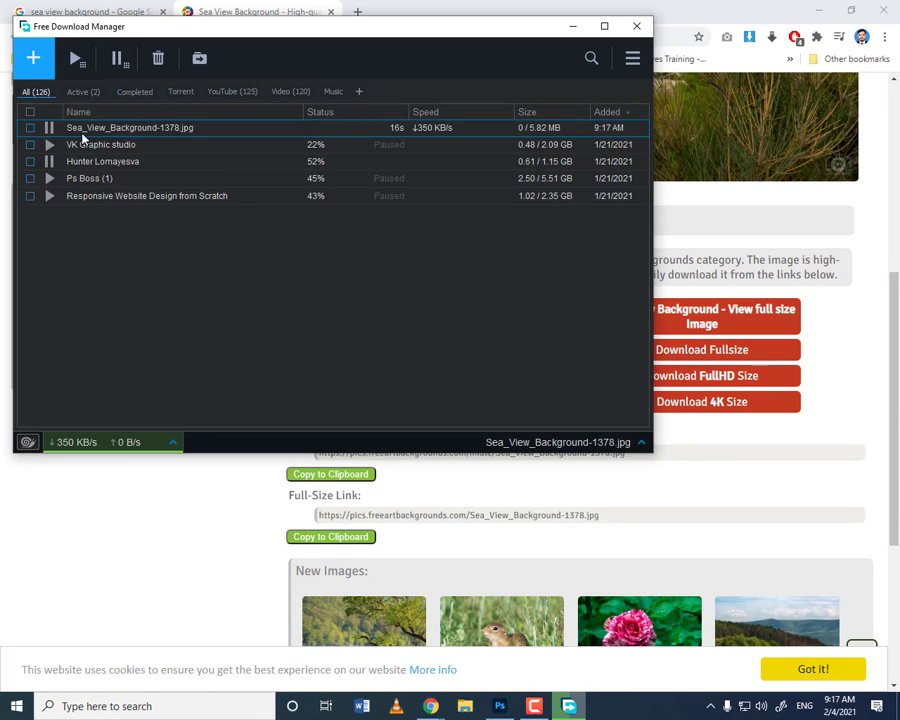
click(631, 33)
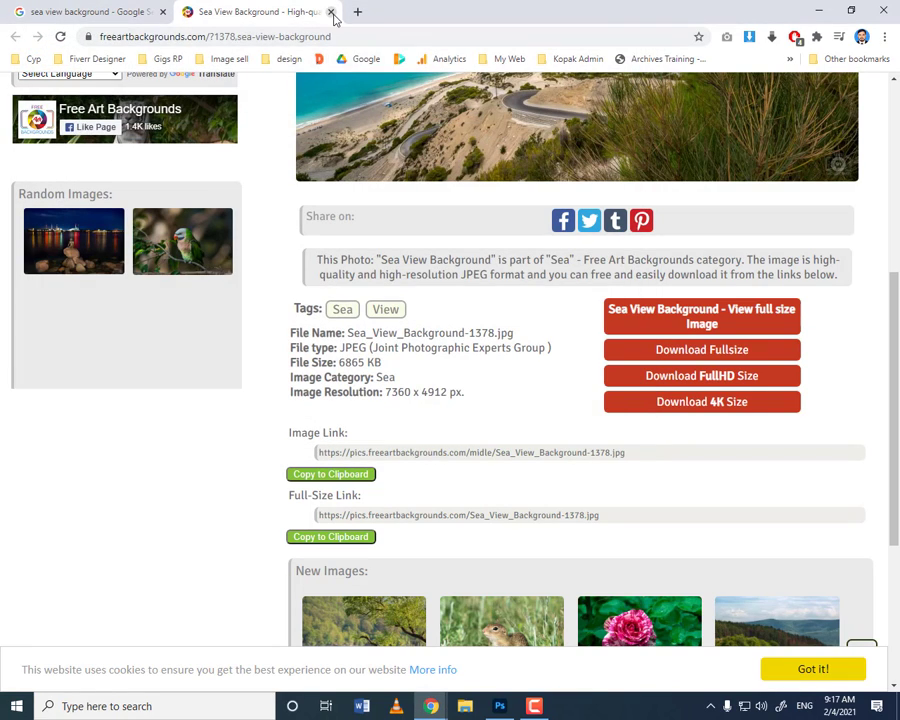
click(331, 12)
click(818, 10)
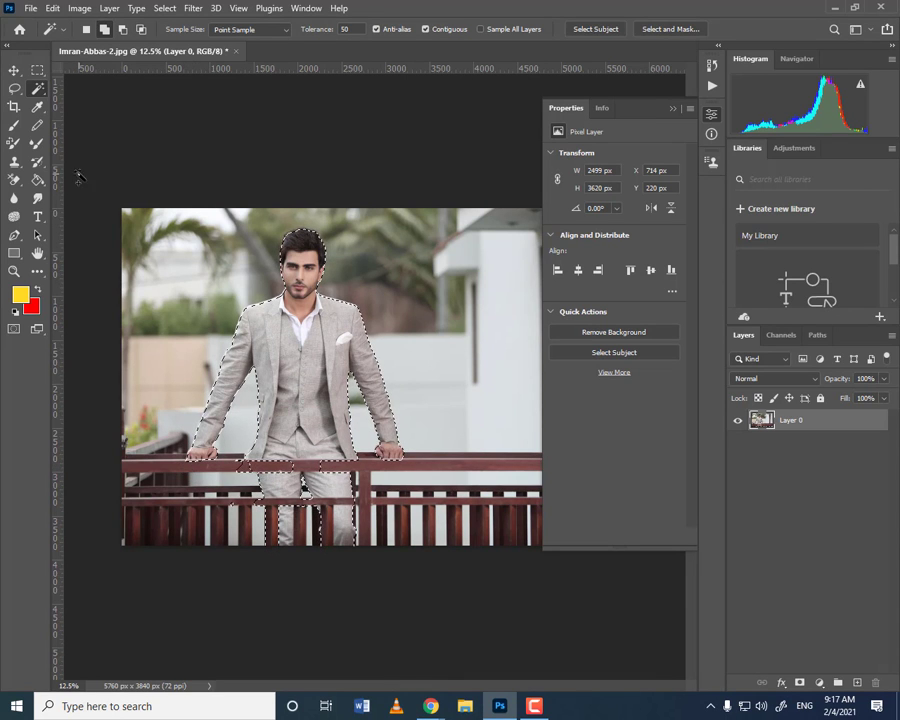
- Add the red railing's bars and posts to the man's selection with the Magic Wand, undoing any spill into the background
right_click(37, 88)
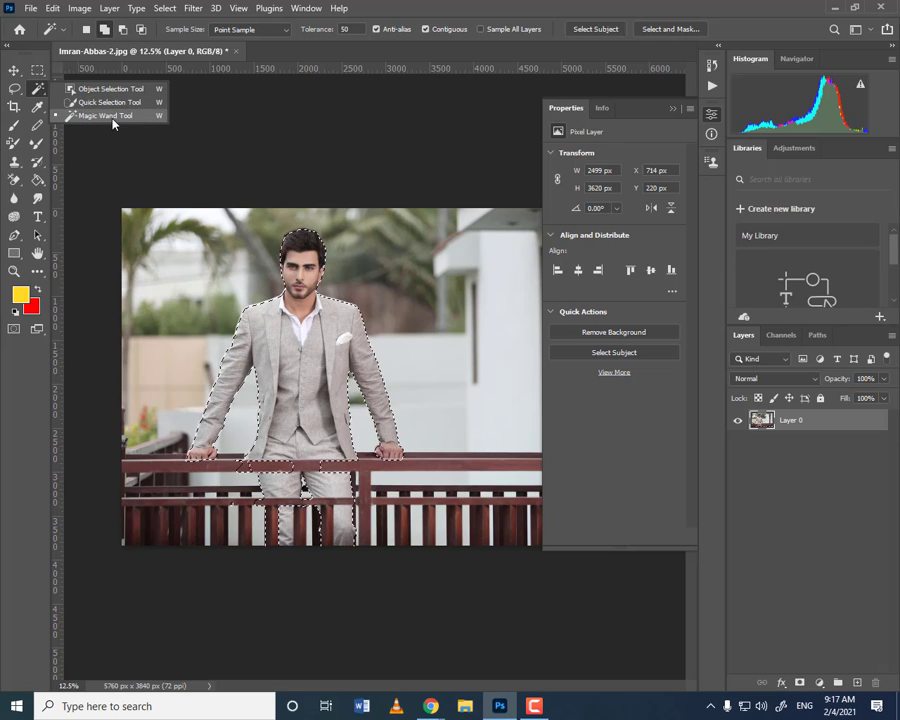
click(147, 116)
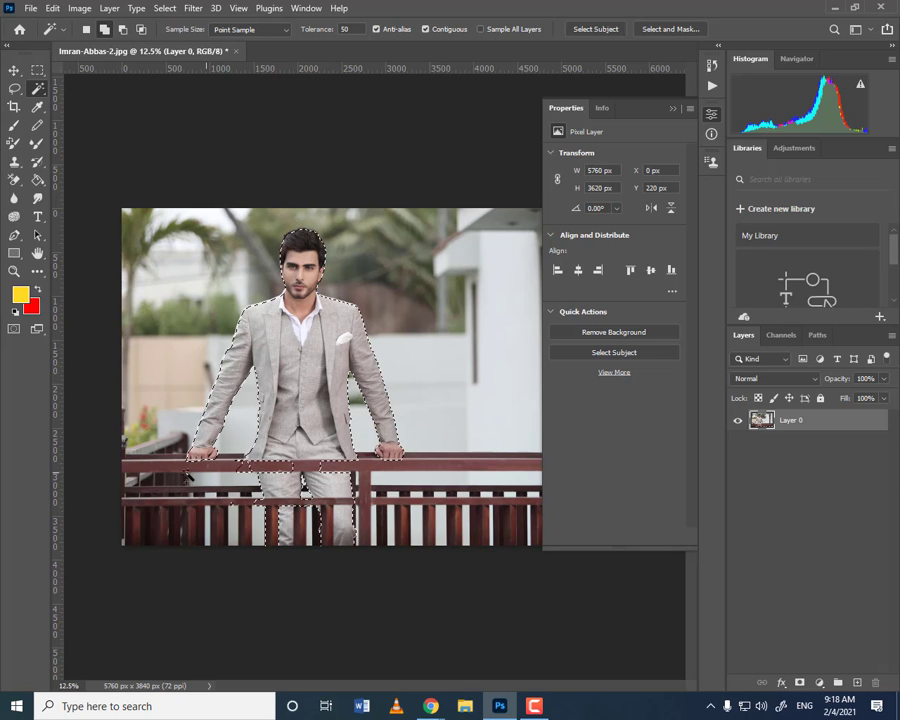
click(258, 474)
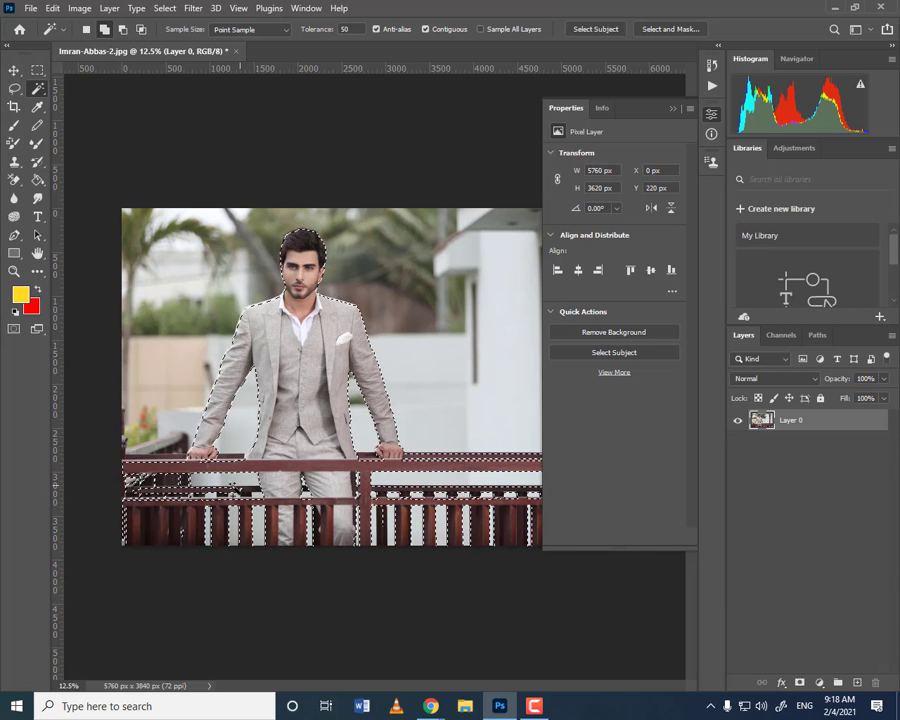
click(162, 493)
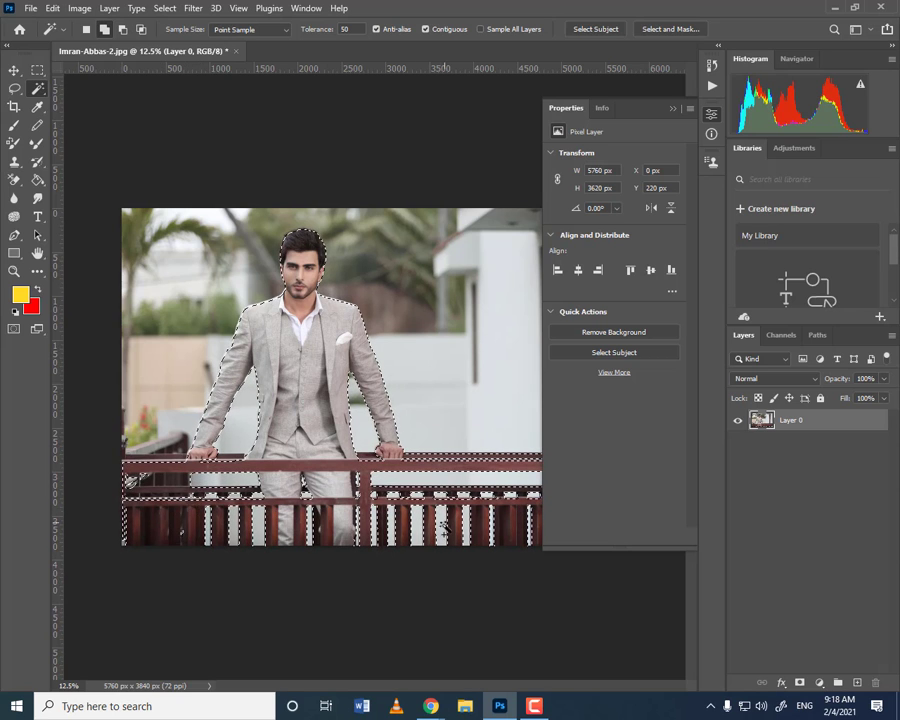
click(673, 109)
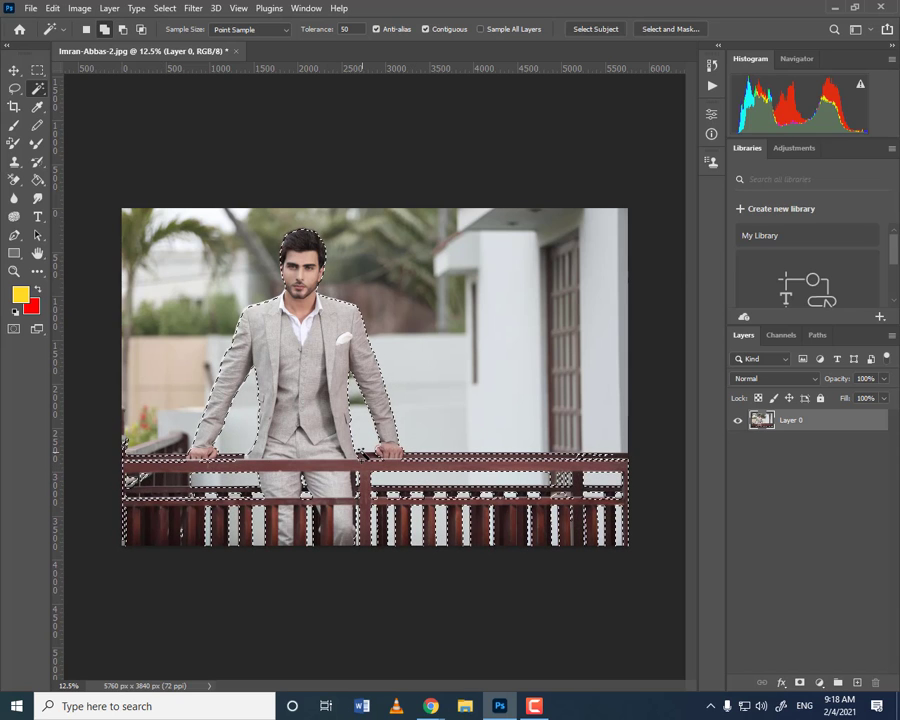
click(362, 451)
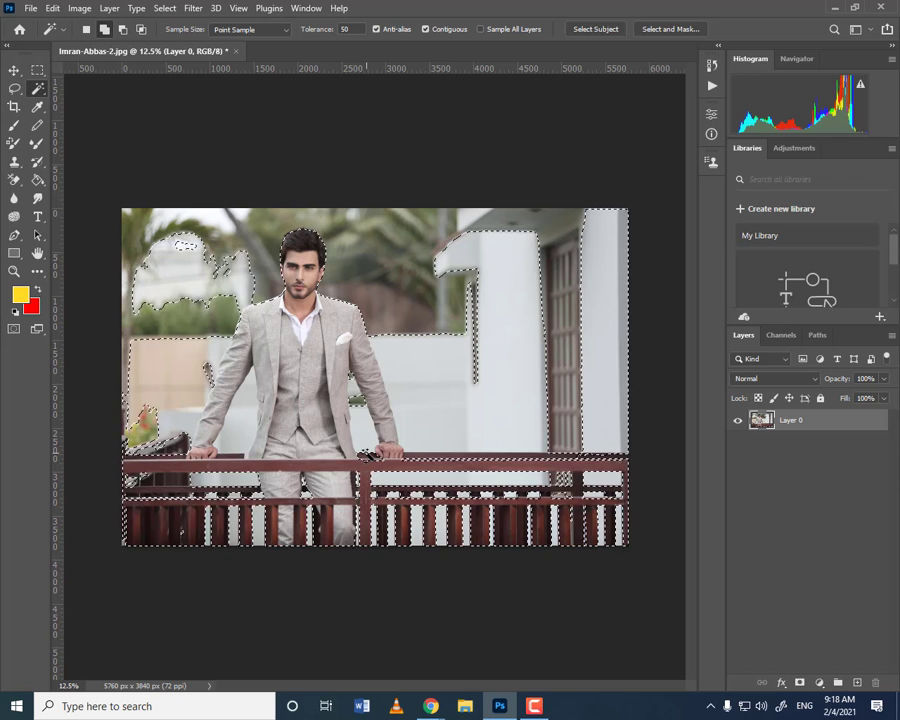
key(ctrl+z)
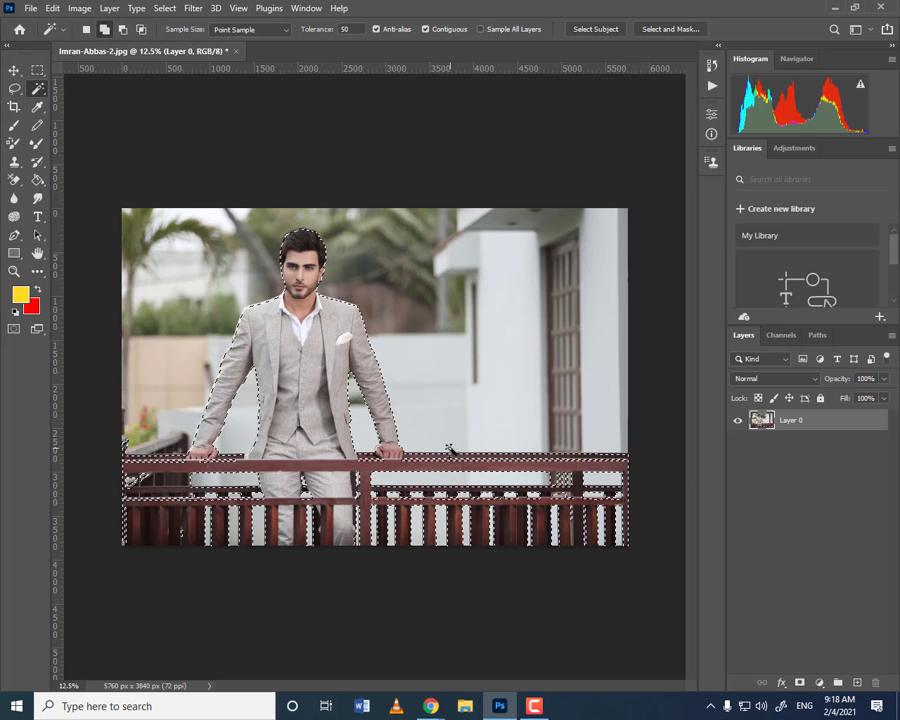
- Copy the selected man and railing to a new layer and hide the original Layer 0
key(ctrl+j)
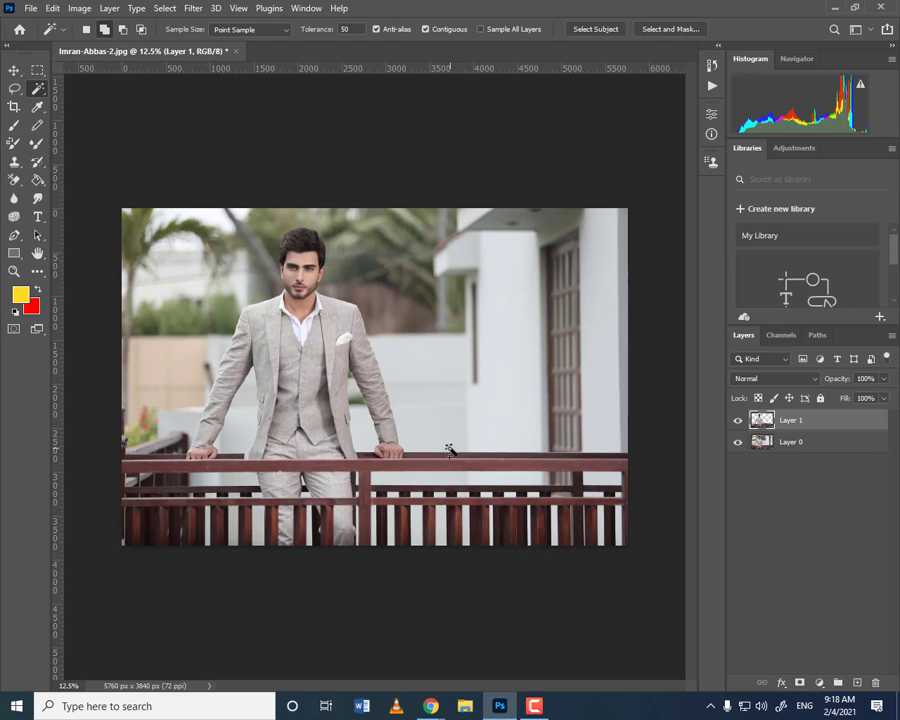
click(740, 445)
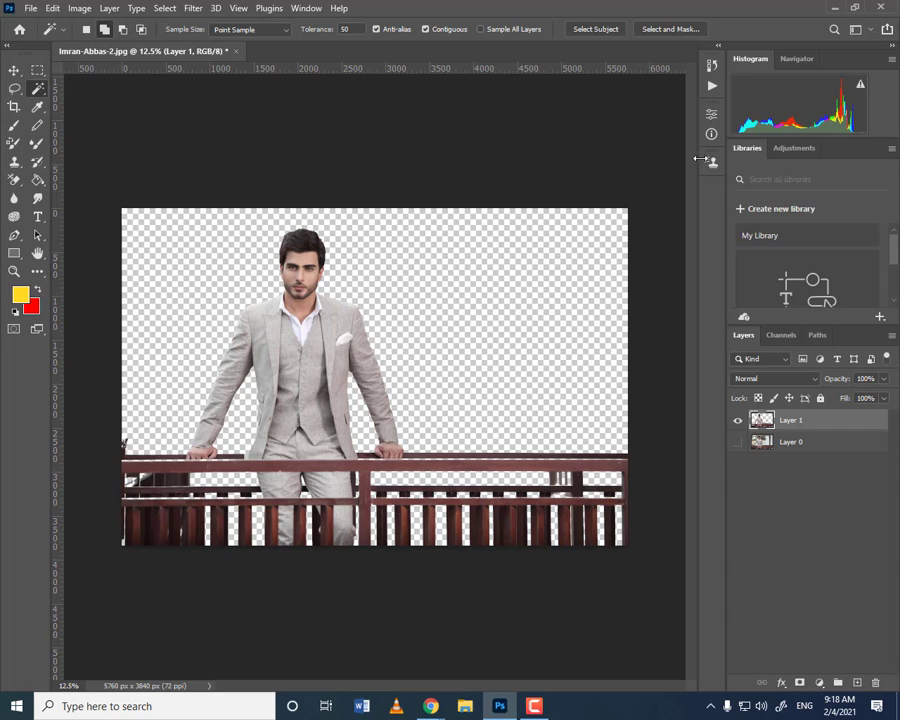
click(711, 113)
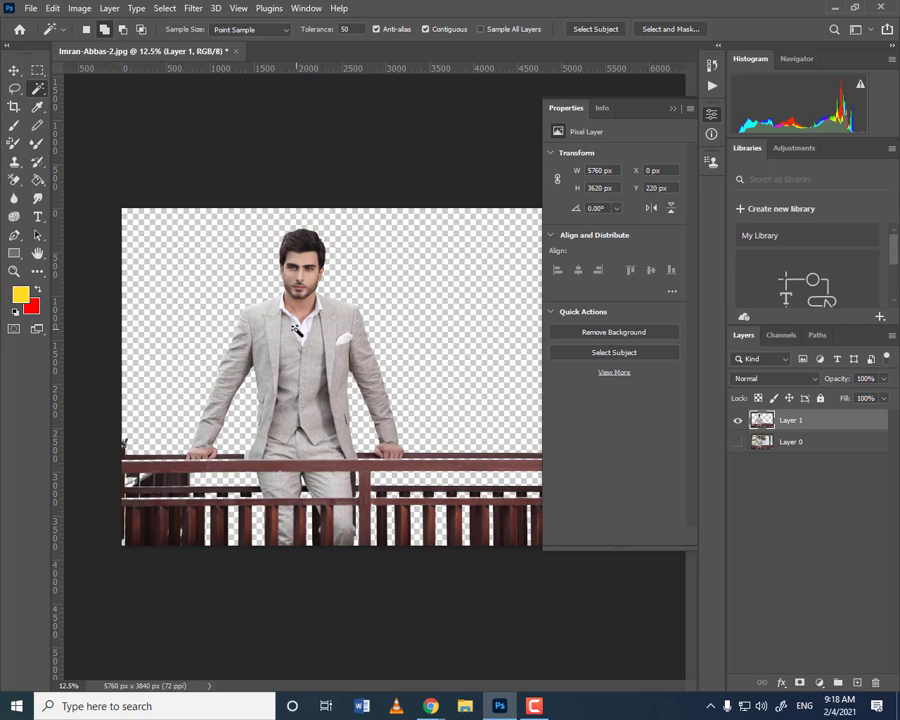
- Open the downloaded Sea_View_Background-1378 (1) image from the Downloads folder as a separate document
click(673, 109)
click(31, 9)
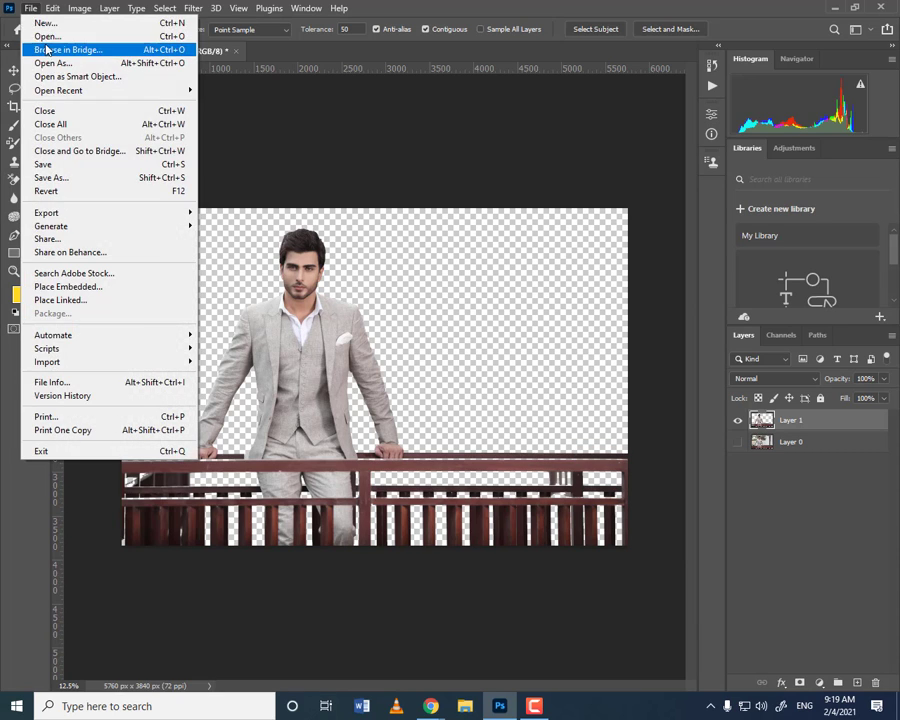
key(Escape)
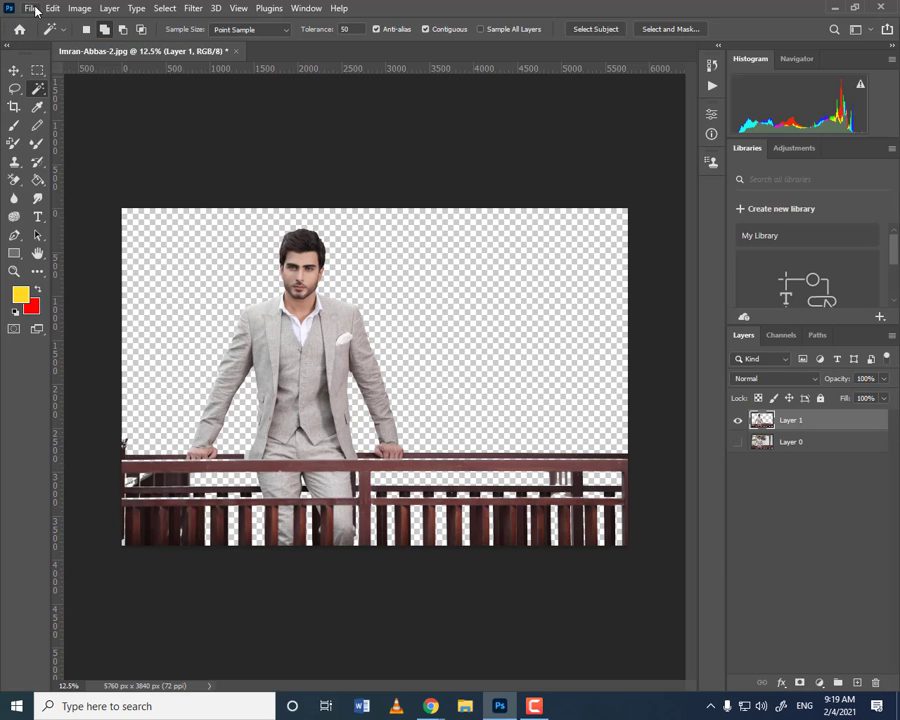
click(30, 9)
click(48, 34)
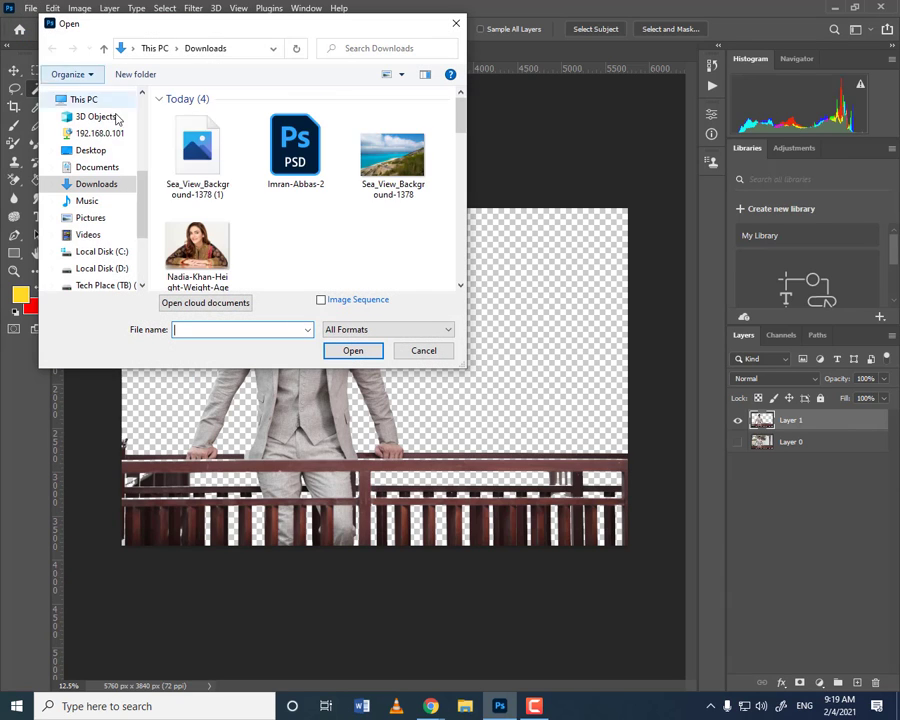
mouse_move(460, 108)
mouse_down()
mouse_move(465, 185)
mouse_move(461, 112)
mouse_up()
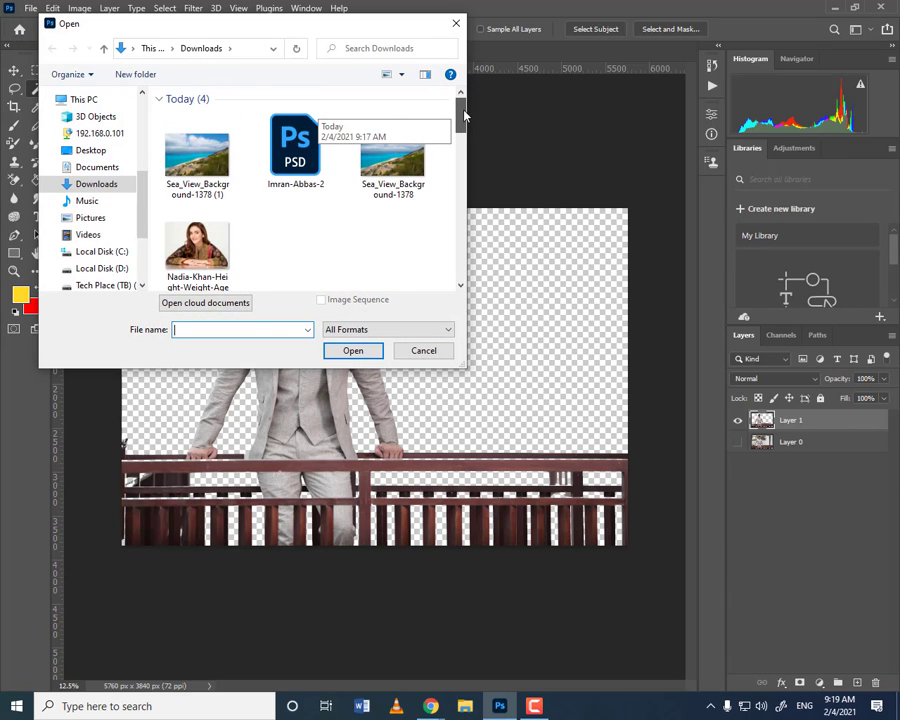
click(215, 165)
click(341, 347)
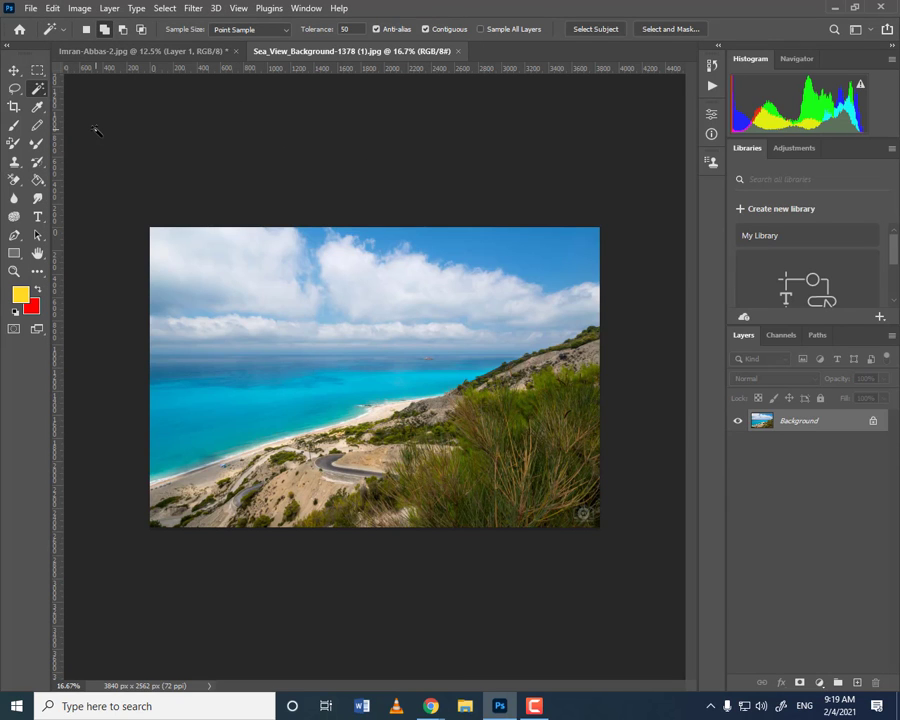
- Copy the entire sea view image and paste it into the man's cutout document
key(ctrl+a)
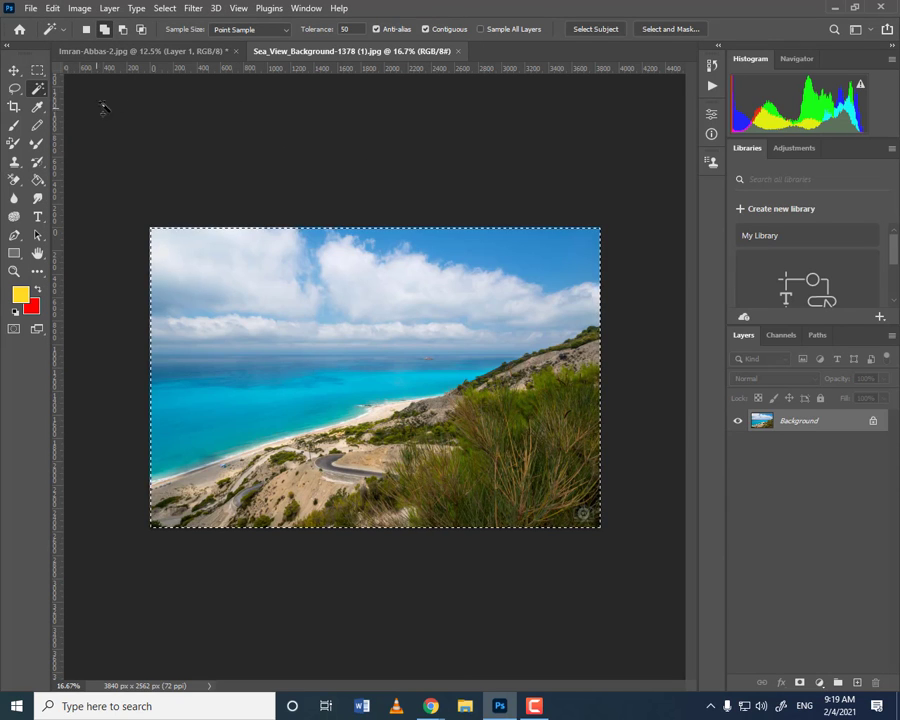
click(143, 51)
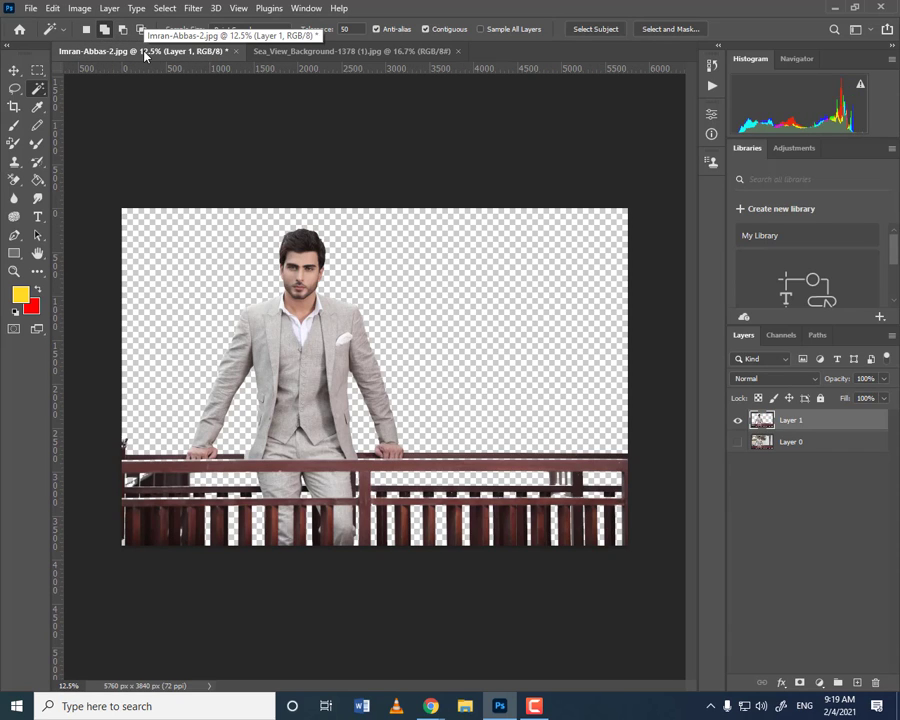
key(ctrl+v)
- Align the pasted sea view with the canvas corner, stretch it to about 150% to fill the canvas, and place its layer beneath Layer 1
key(v)
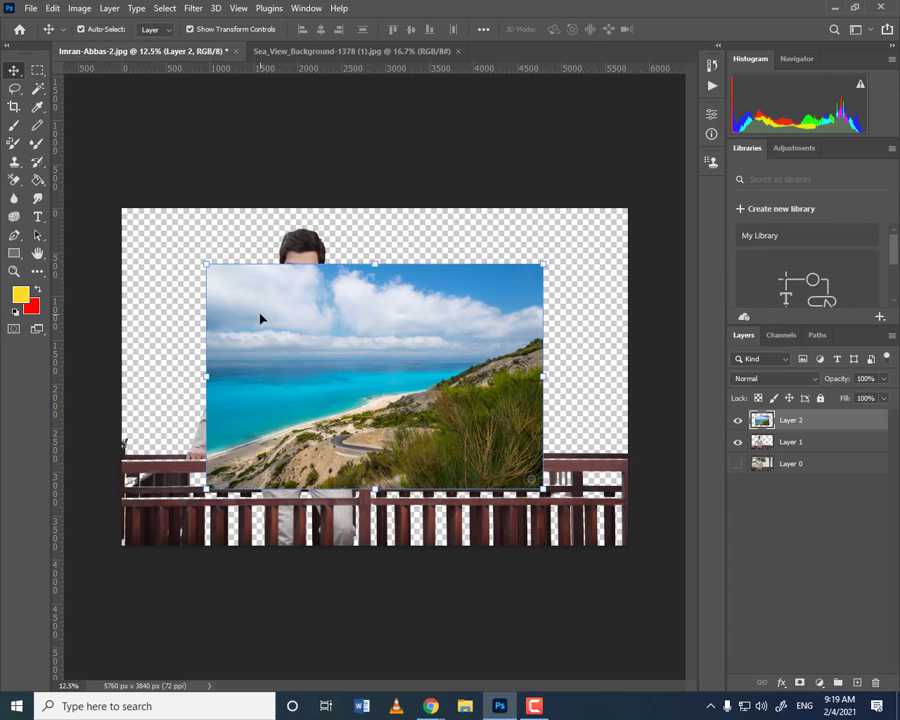
drag(255, 315, 177, 269)
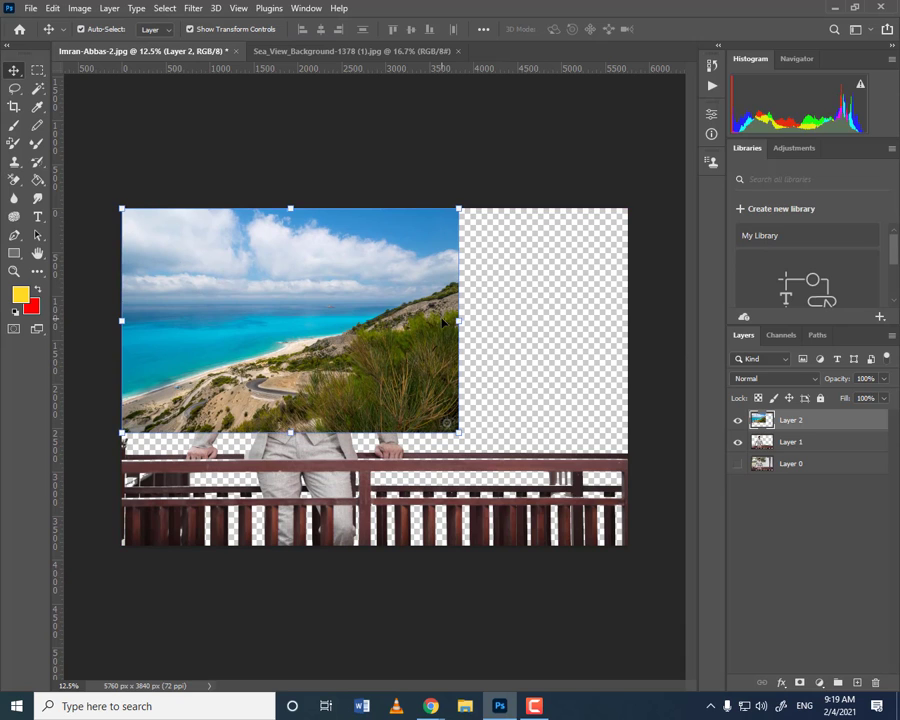
drag(460, 320, 628, 320)
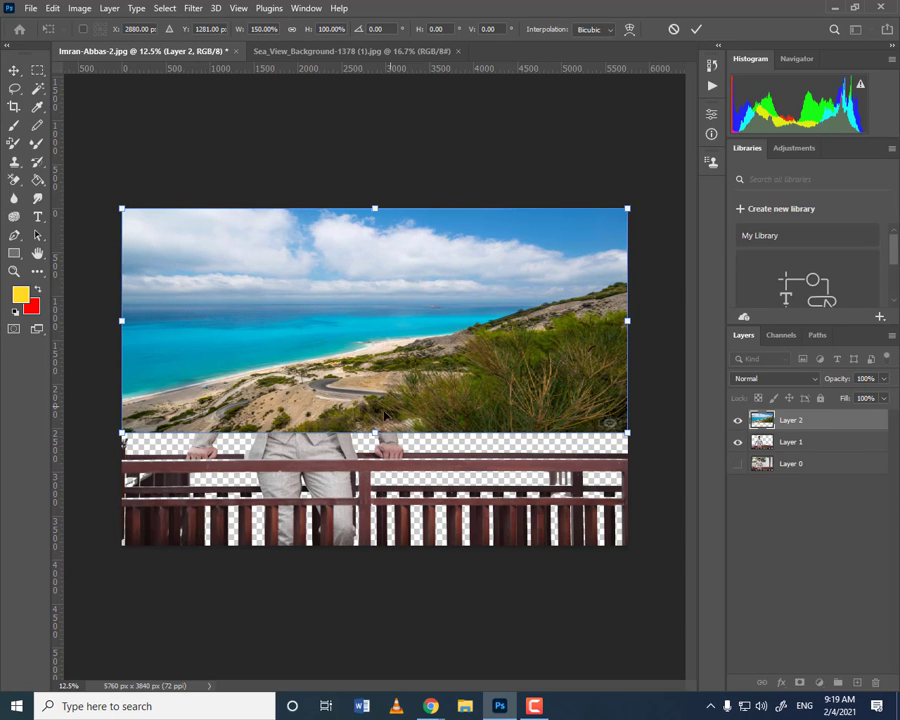
drag(375, 432, 376, 545)
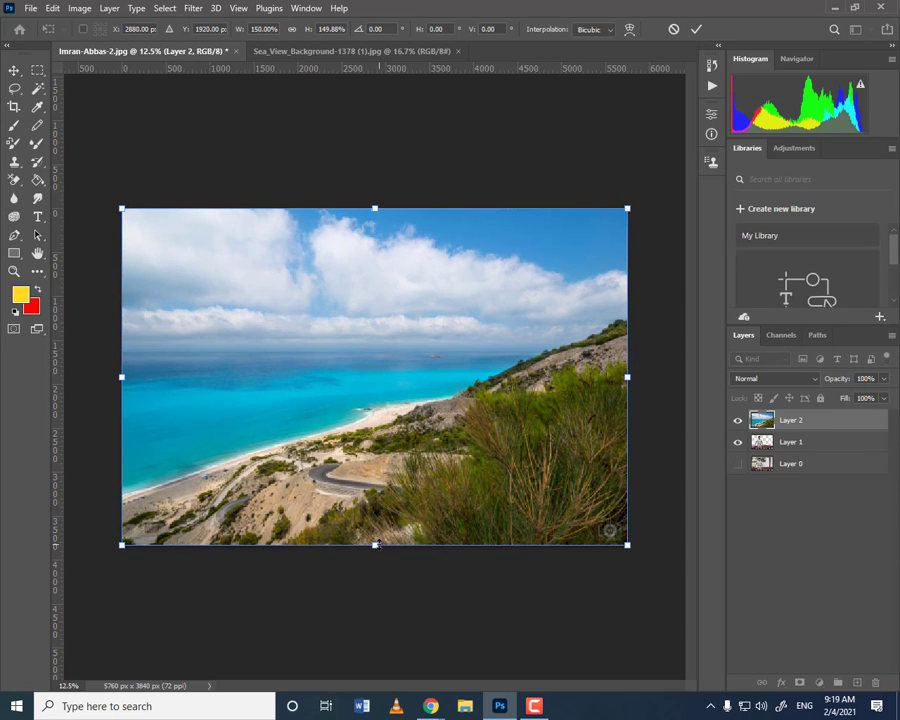
key(Return)
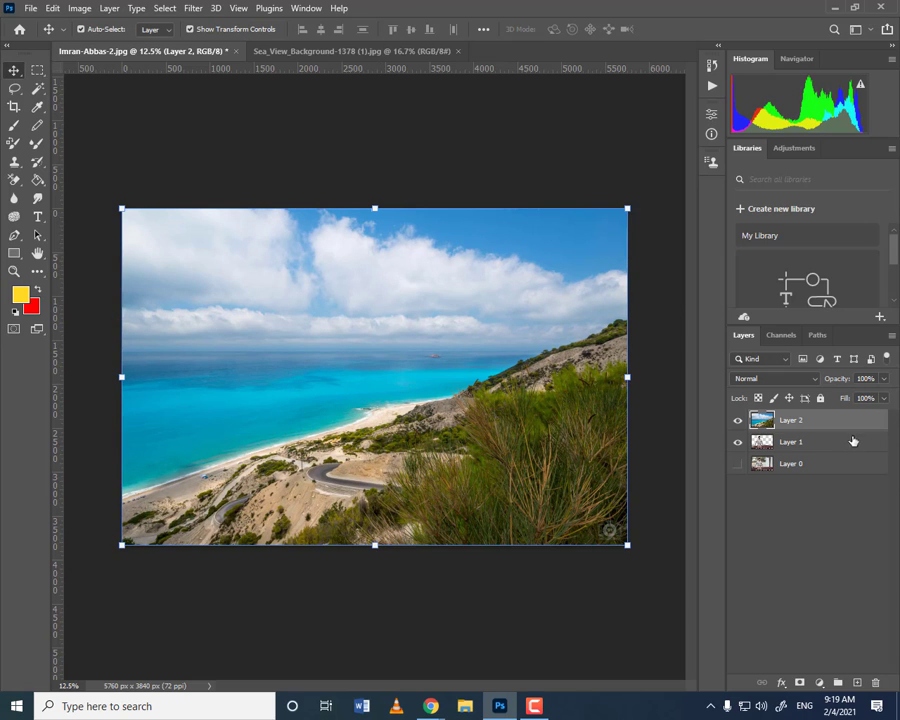
drag(800, 427, 800, 443)
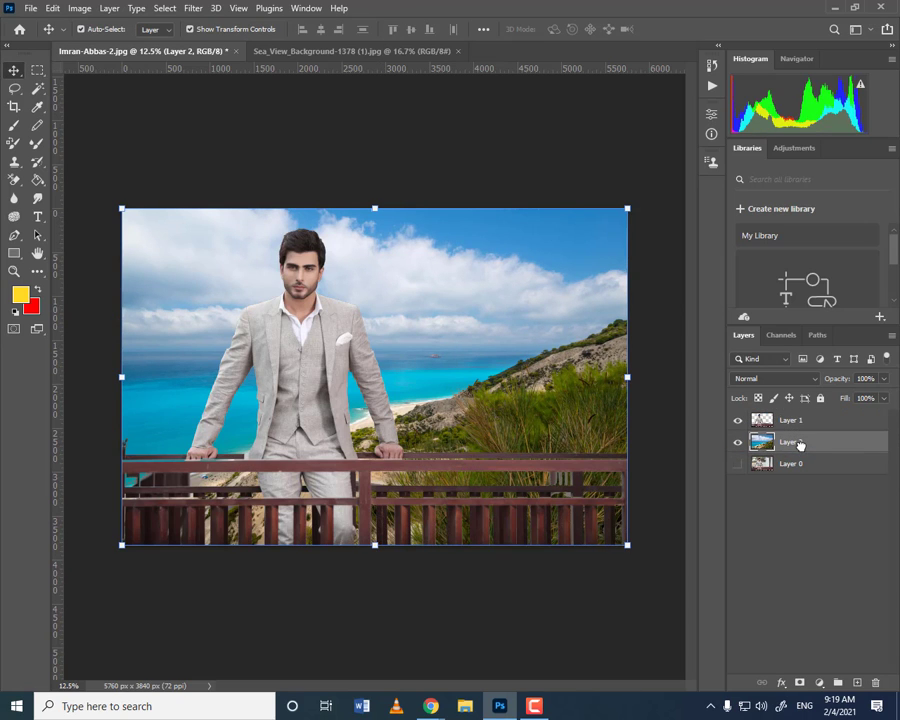
click(37, 70)
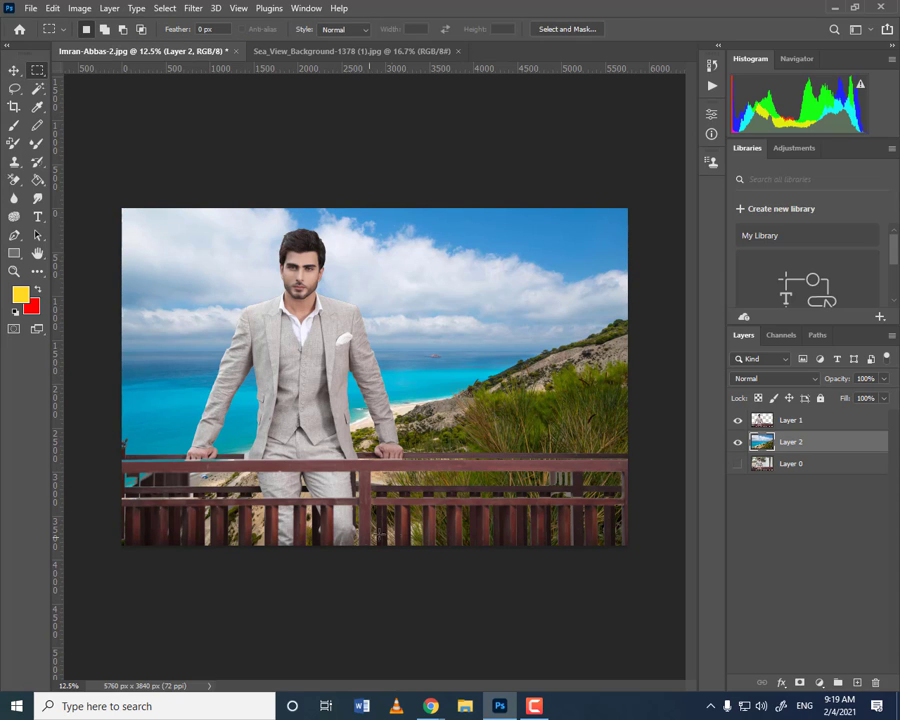
- Switch to Chrome, close the image preview and open the advanced image search for sea view background
mouse_move(430, 706)
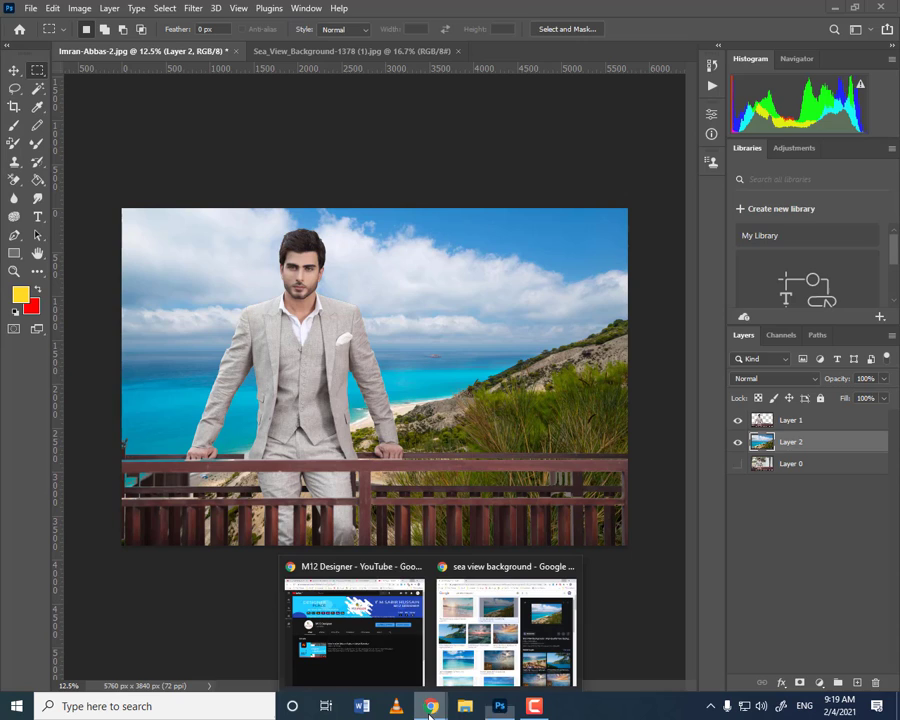
click(462, 658)
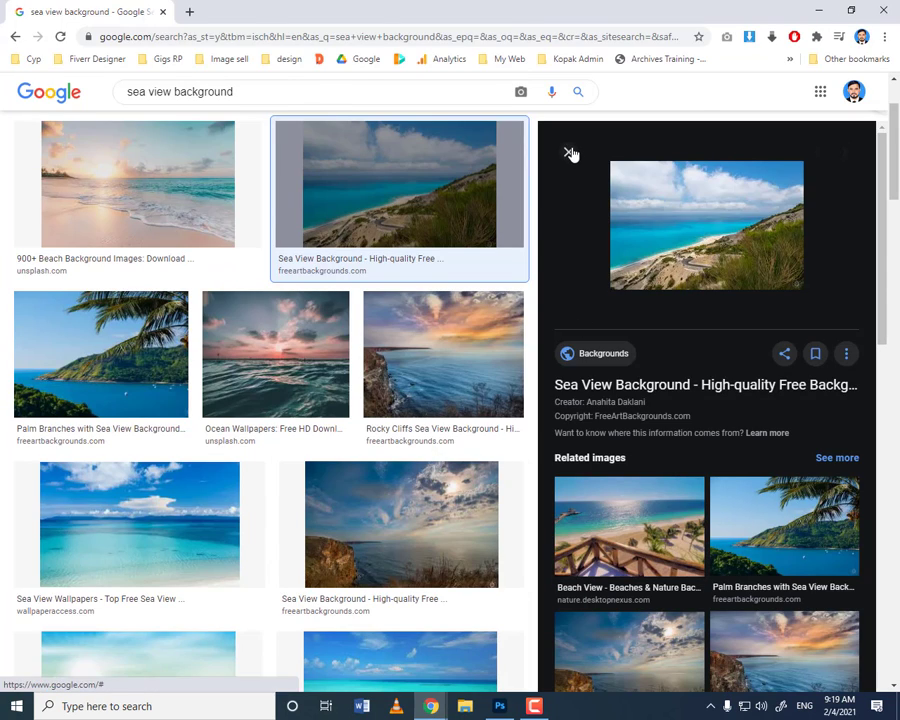
click(570, 153)
scroll(545, 190, up, 2)
click(515, 152)
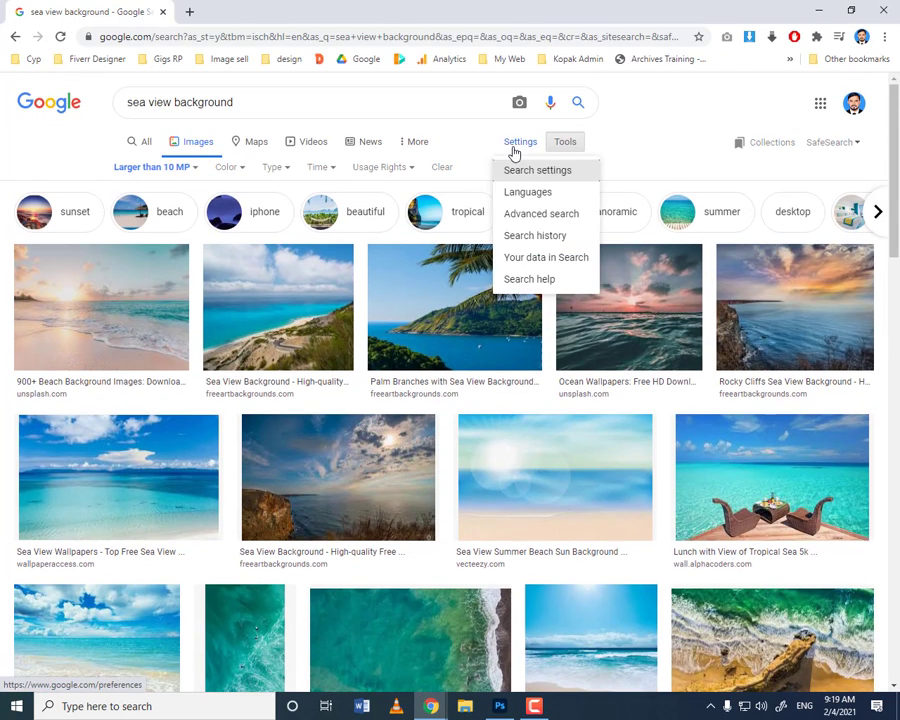
click(536, 217)
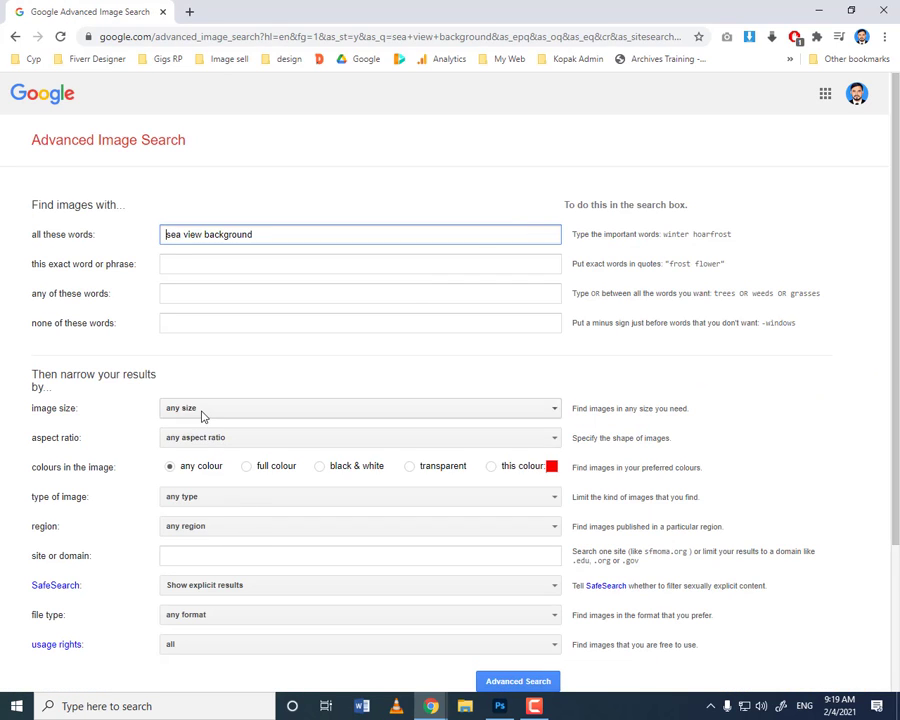
- Set the image size to Larger than 10 MP and run the advanced image search
click(201, 412)
scroll(264, 522, down, 2)
scroll(256, 523, down, 2)
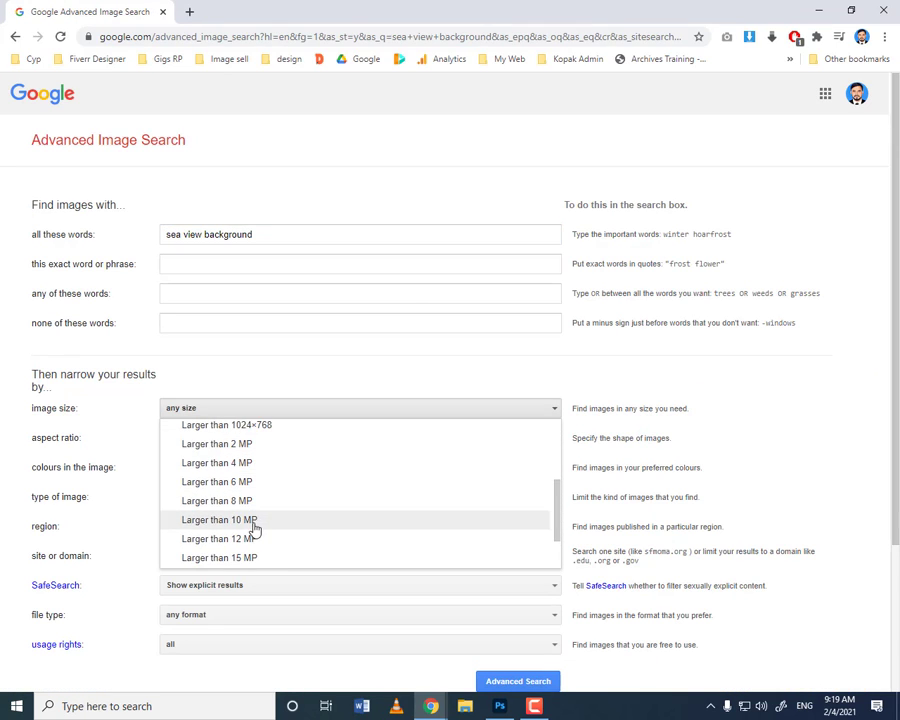
click(253, 525)
scroll(493, 634, down, 1)
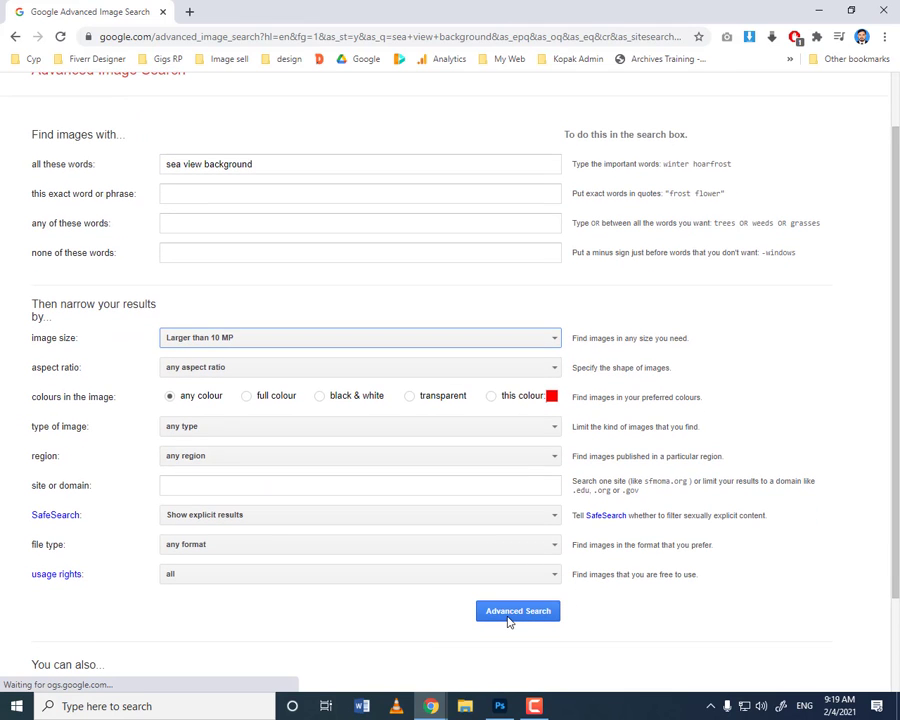
click(506, 618)
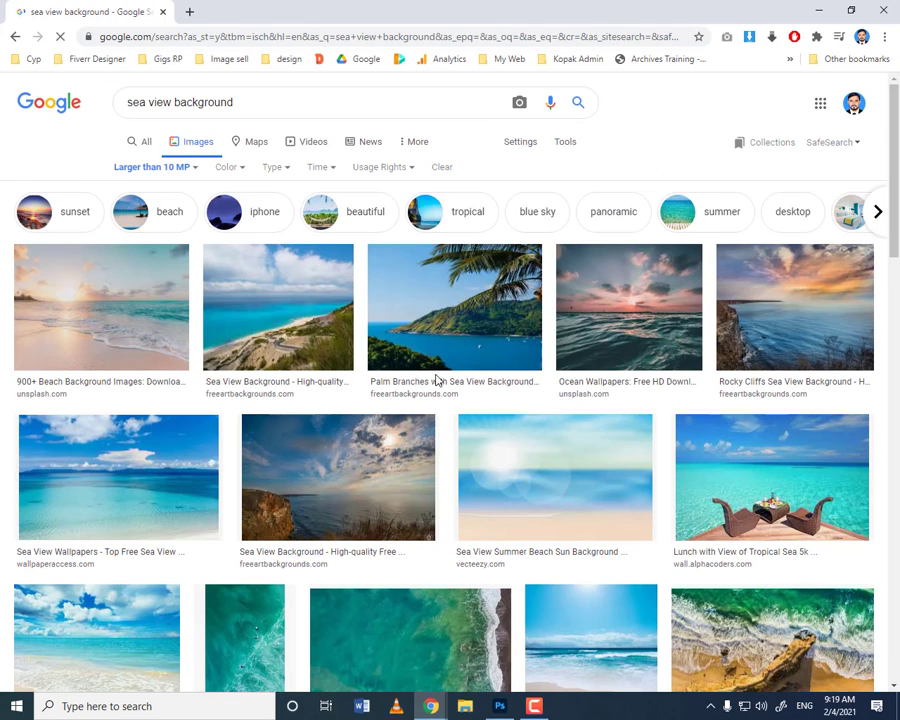
- Preview the coastal Sea View Background result from freeartbackgrounds.com to check its pixel dimensions, then close the preview
click(303, 306)
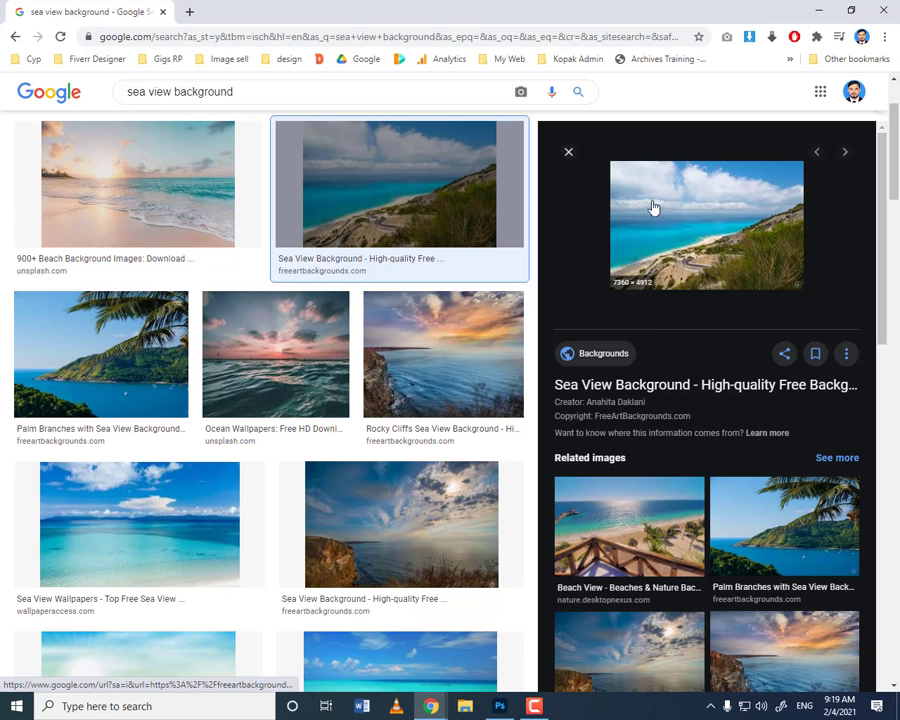
click(568, 155)
scroll(160, 270, up, 3)
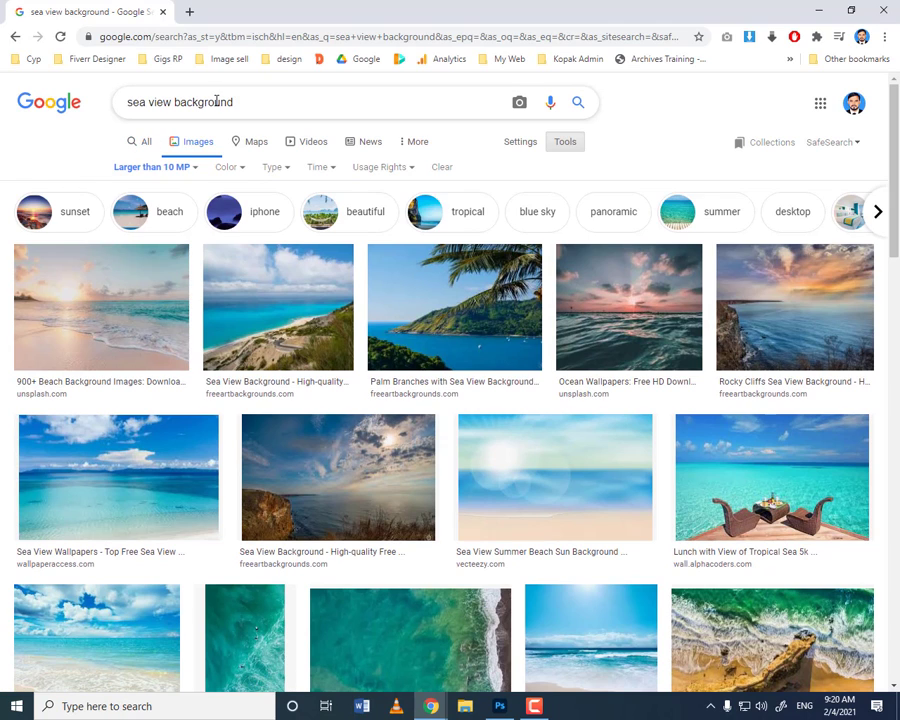
- Change the image search query to "sea background" and run it without the size filter
double_click(150, 104)
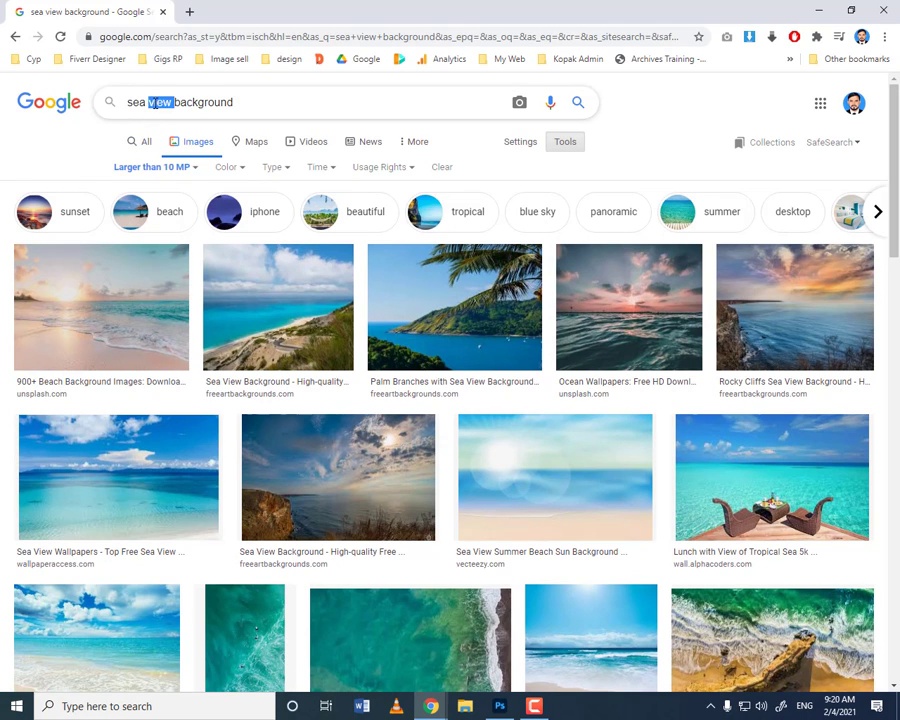
key(BackSpace)
key(Return)
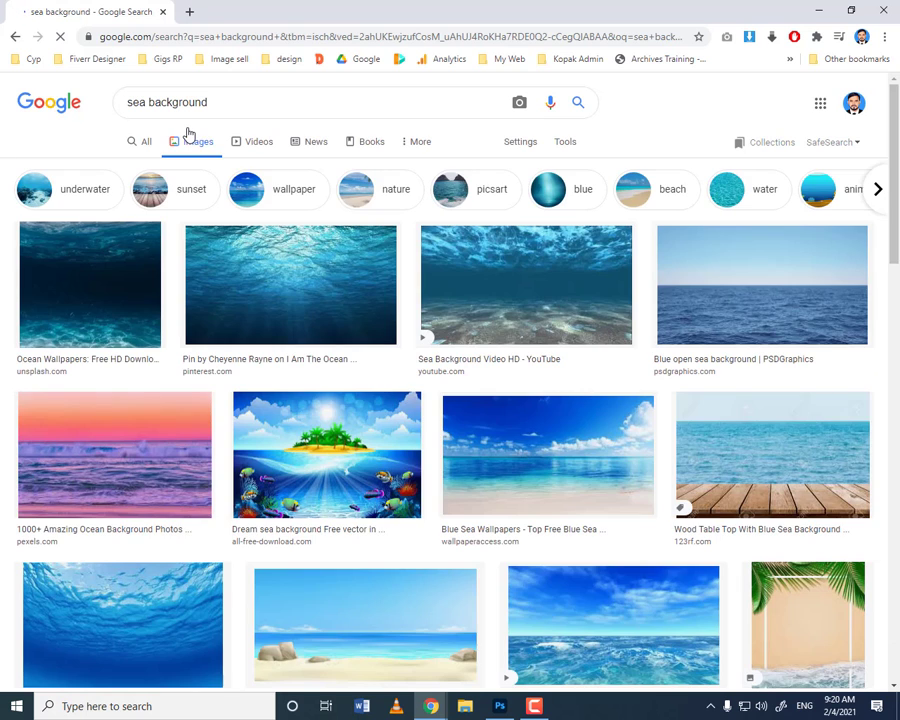
- Check the pixel dimensions of the Ocean Wallpapers and Dream sea background results, then close the preview and return to Photoshop
click(100, 305)
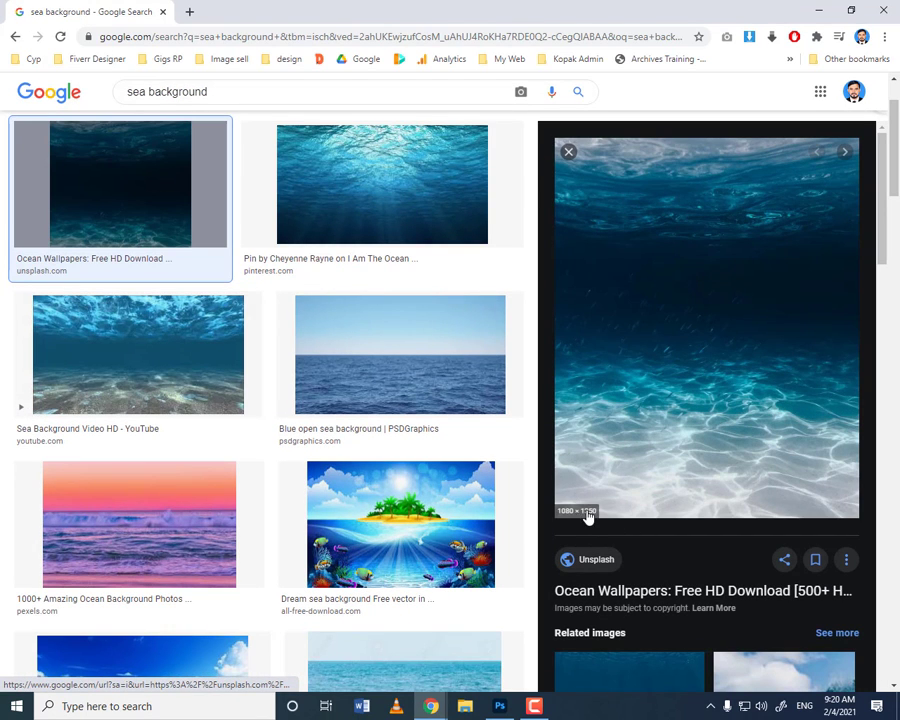
click(467, 524)
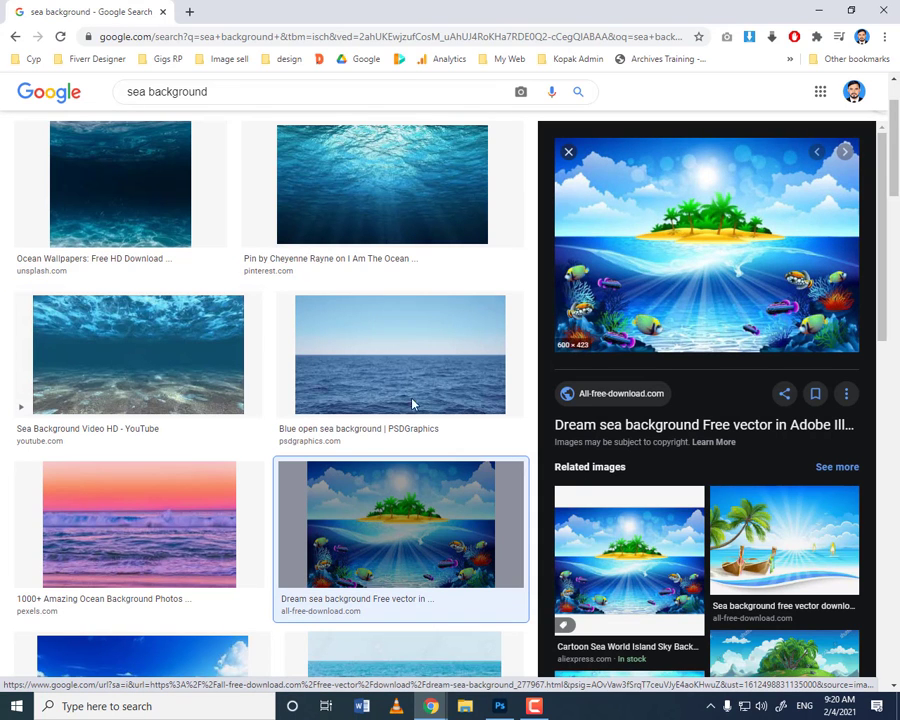
scroll(335, 376, up, 2)
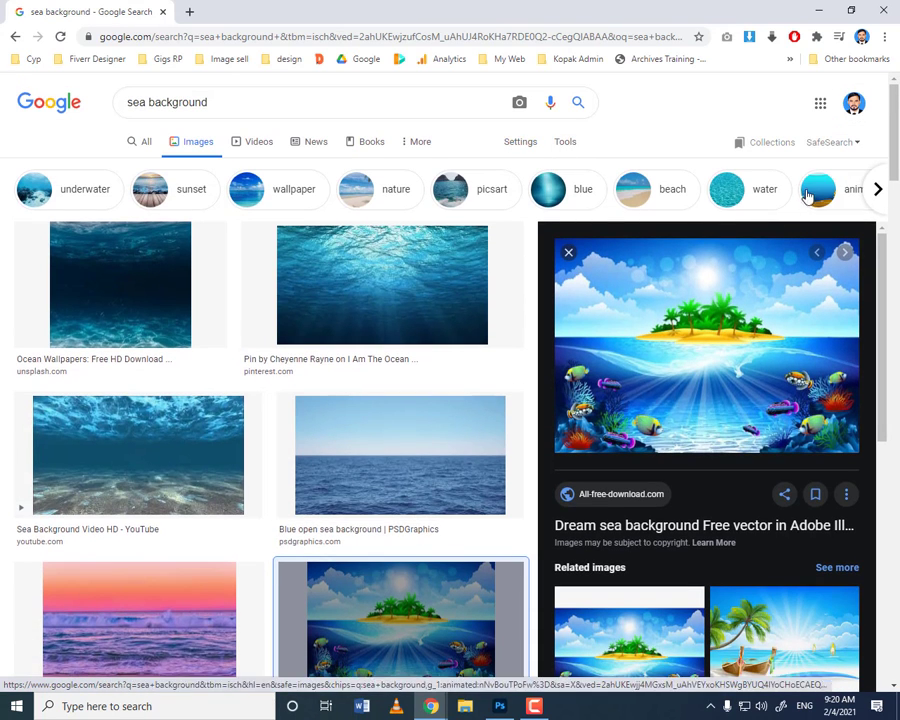
click(568, 254)
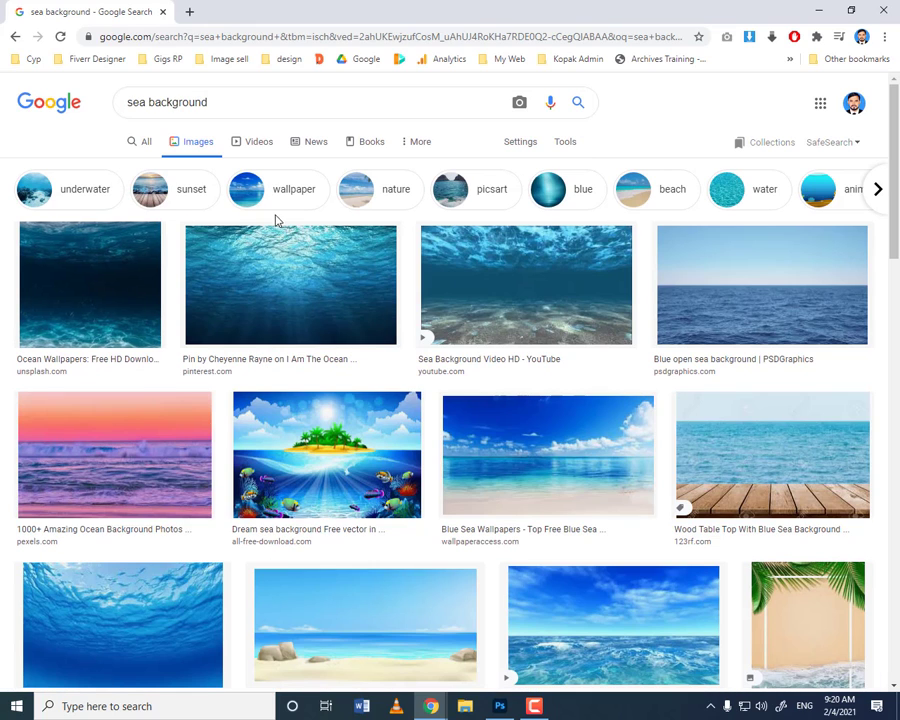
click(813, 14)
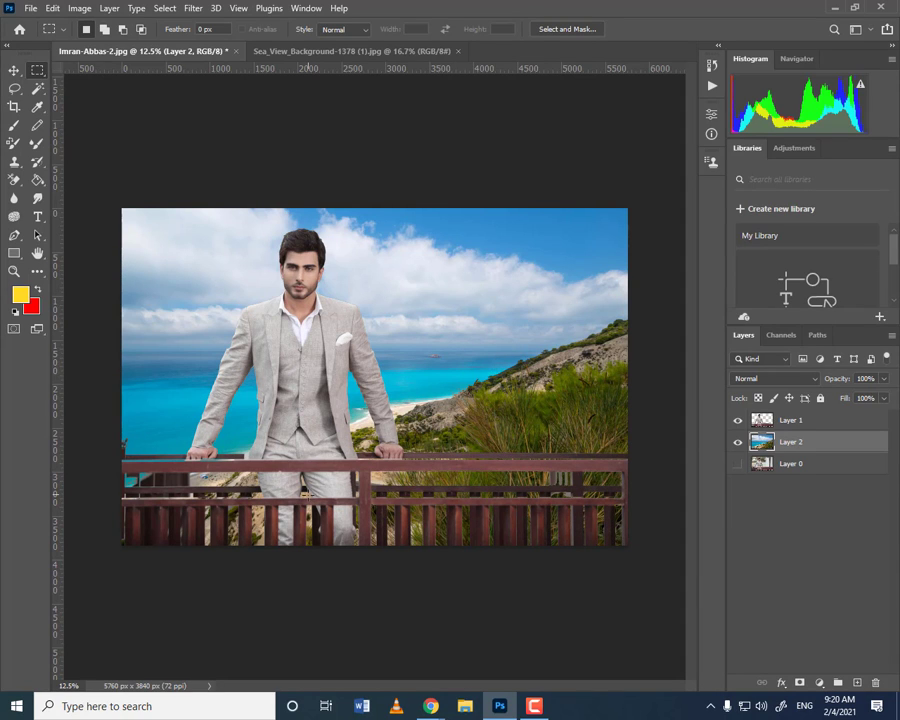
mouse_move(533, 708)
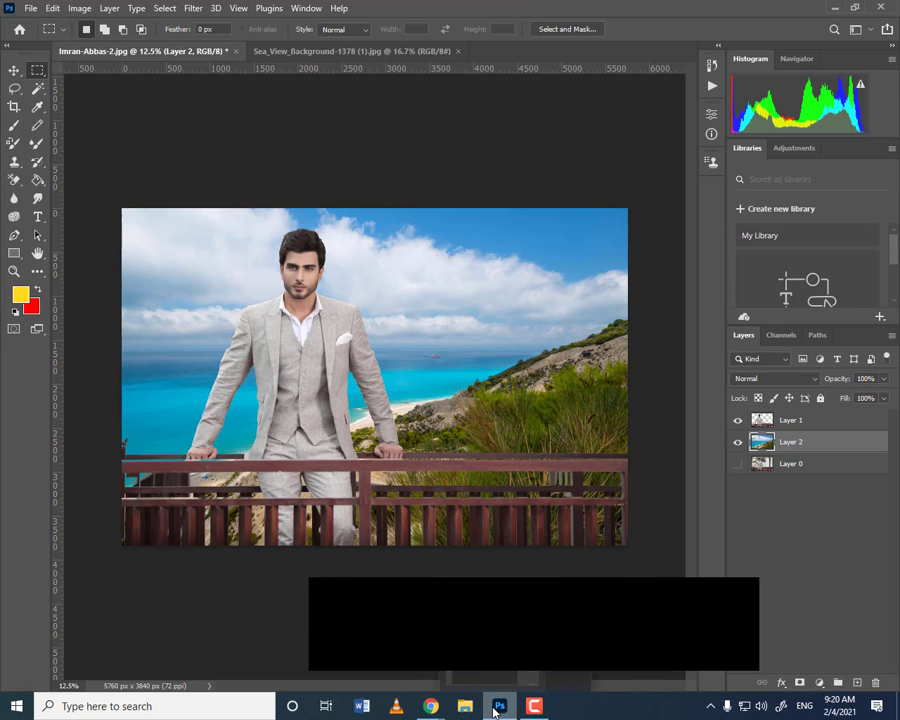
mouse_move(496, 713)
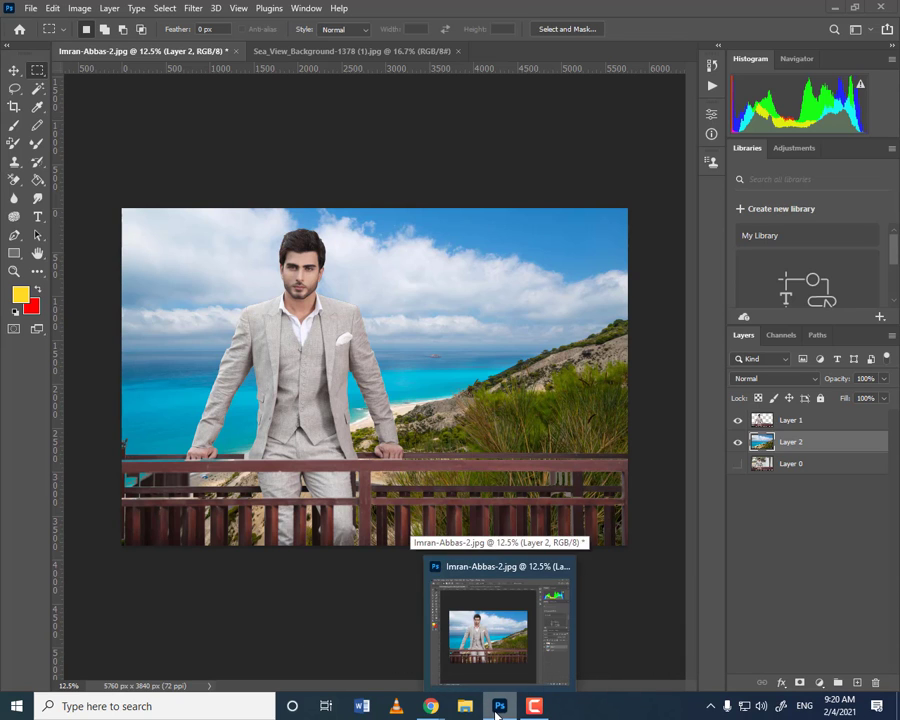